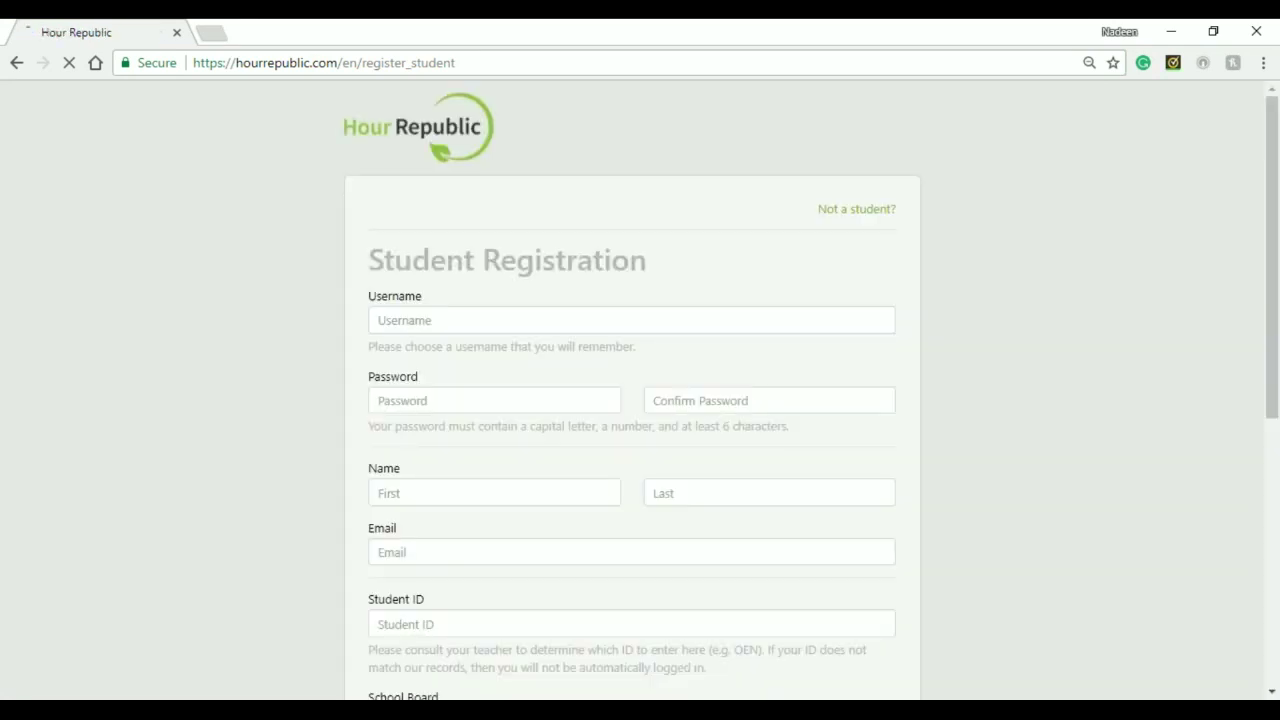
Examine the fields of the student registration form from the username down to the user agreement and captcha
click(427, 322)
key(Down)
key(Down)
key(Down)
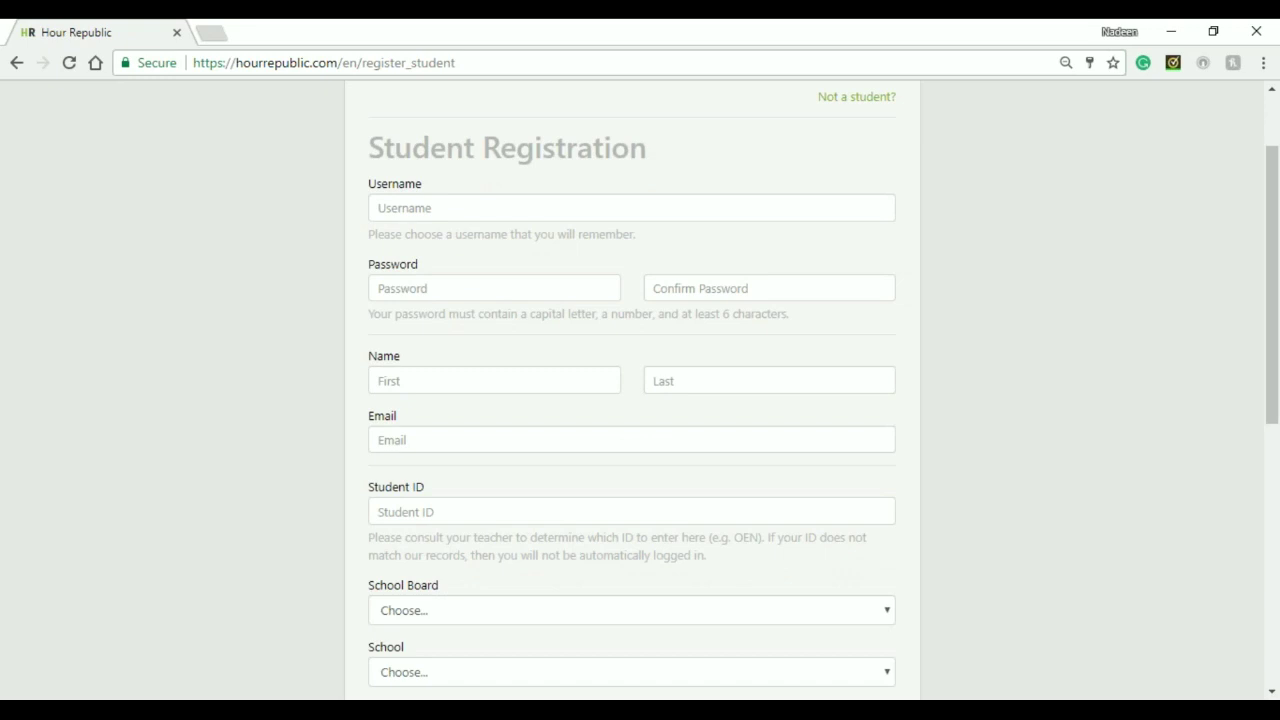
key(Down)
key(Down)
key(Down)
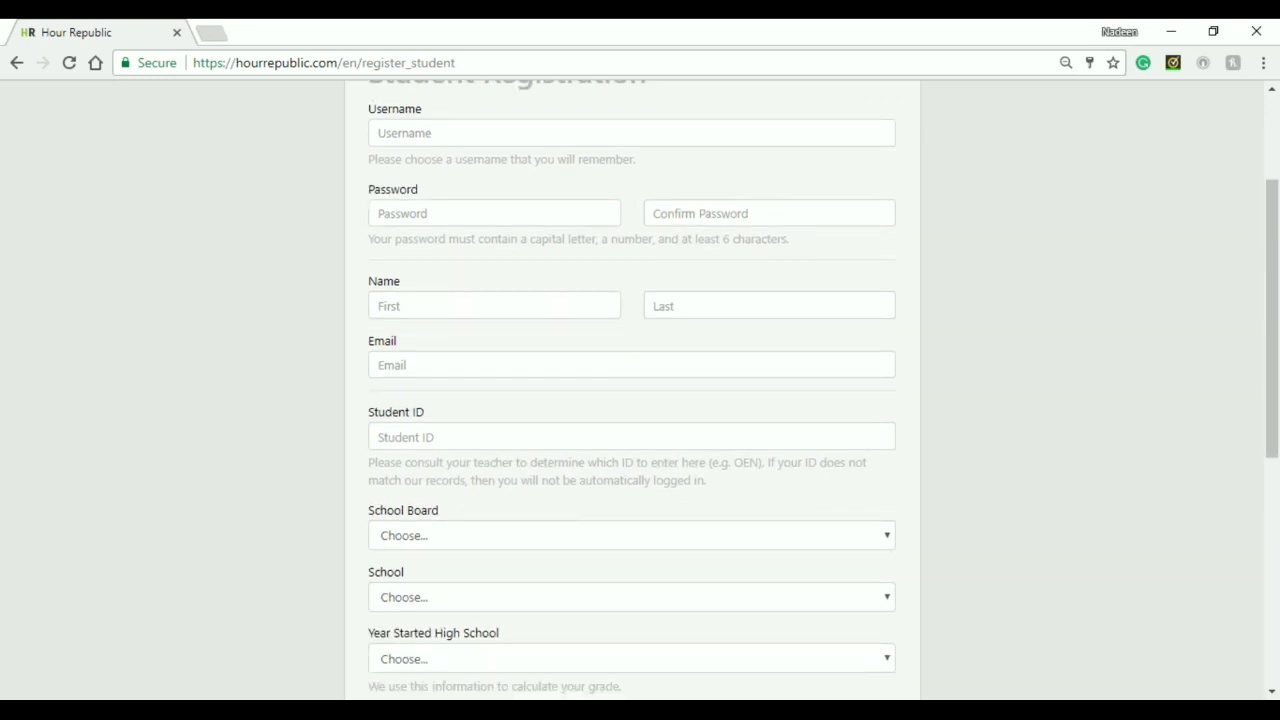
key(Down)
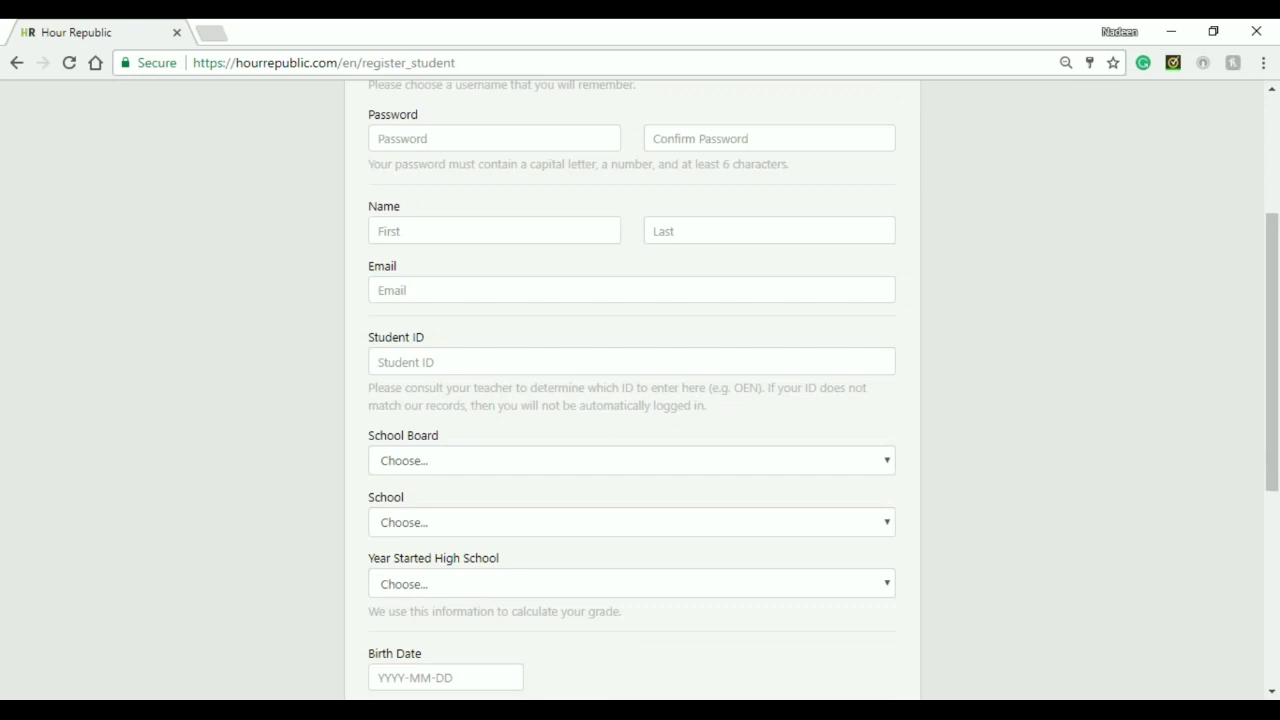
key(Down)
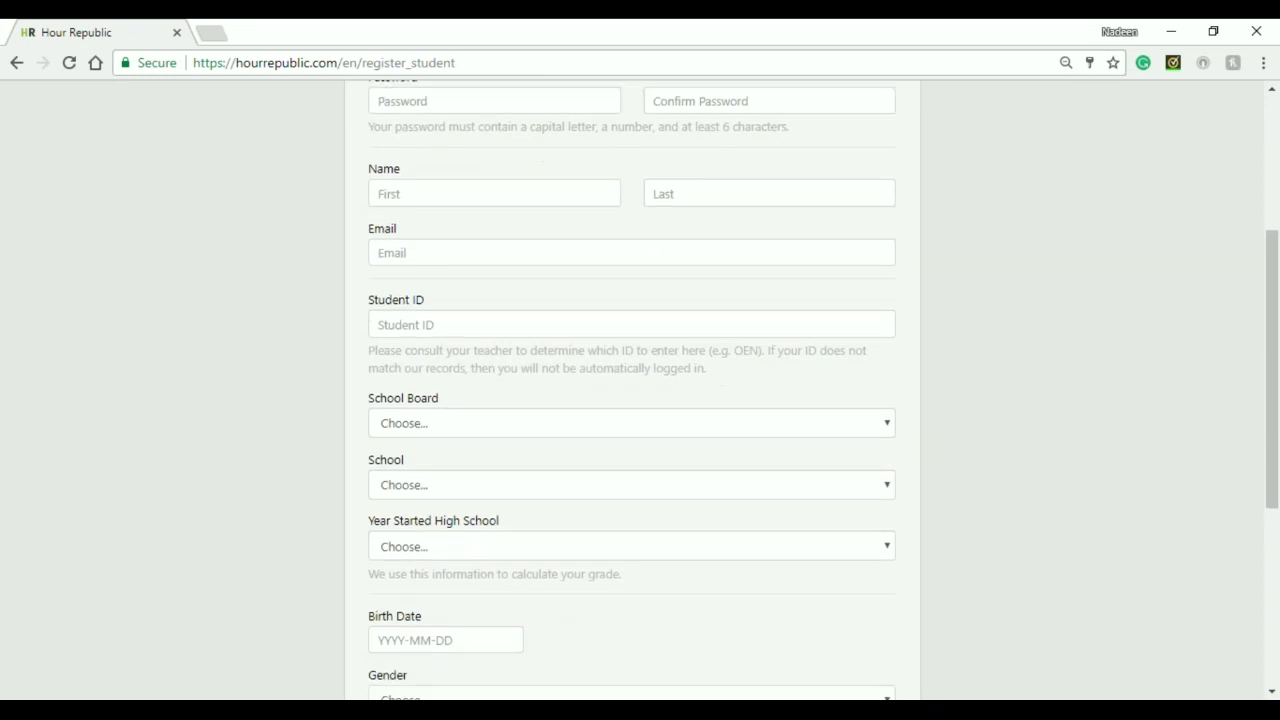
key(Down)
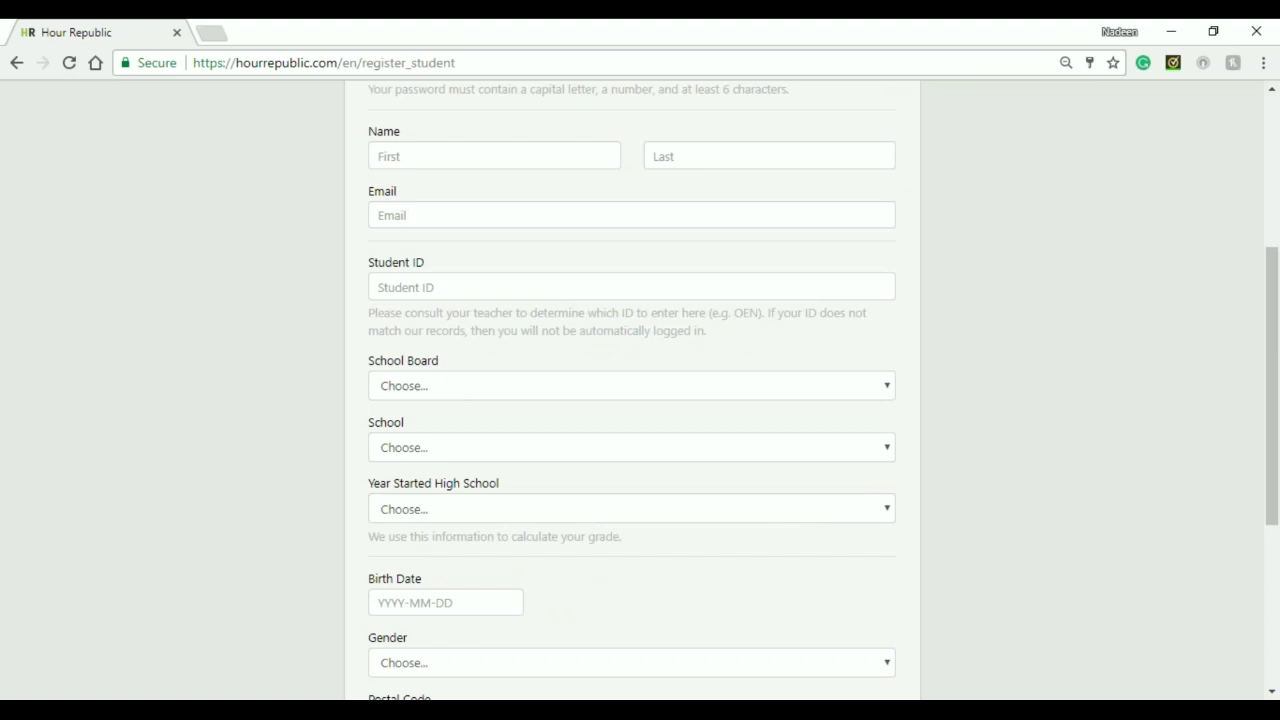
scroll(640, 390, down, 2)
scroll(640, 390, down, 2)
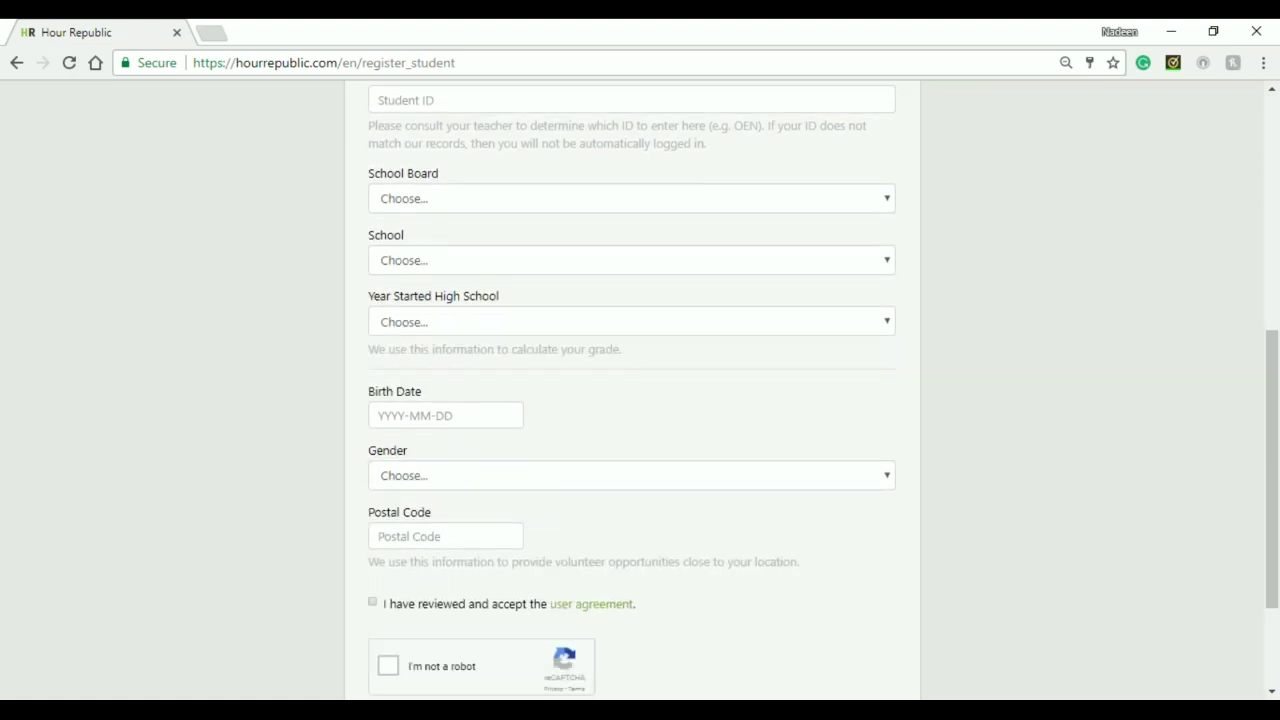
scroll(640, 390, down, 2)
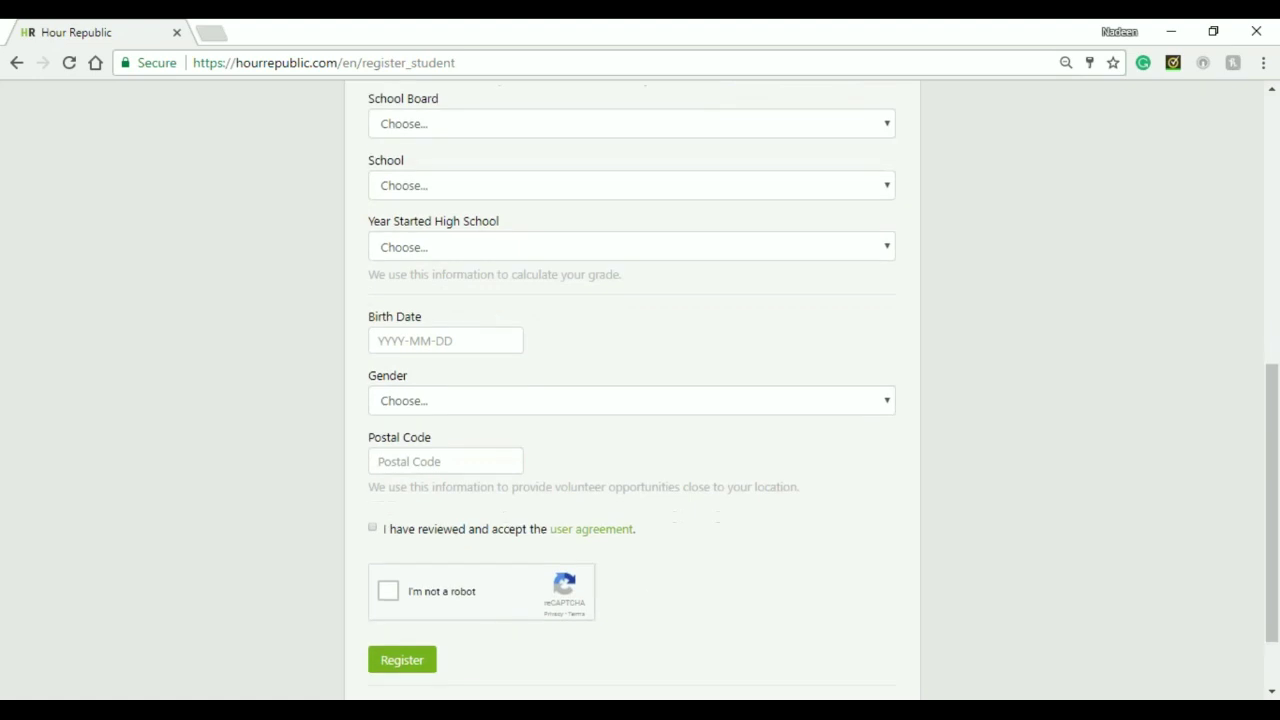
scroll(640, 390, down, 1)
scroll(640, 390, down, 1)
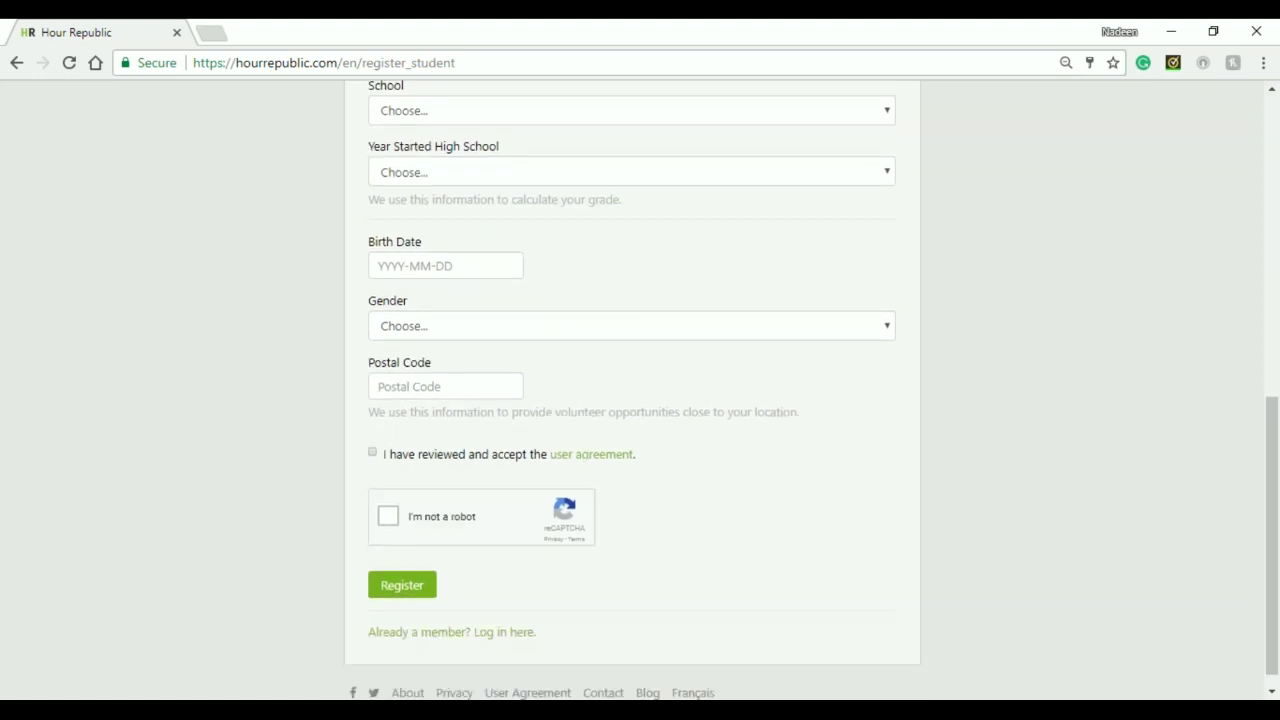
scroll(640, 390, down, 1)
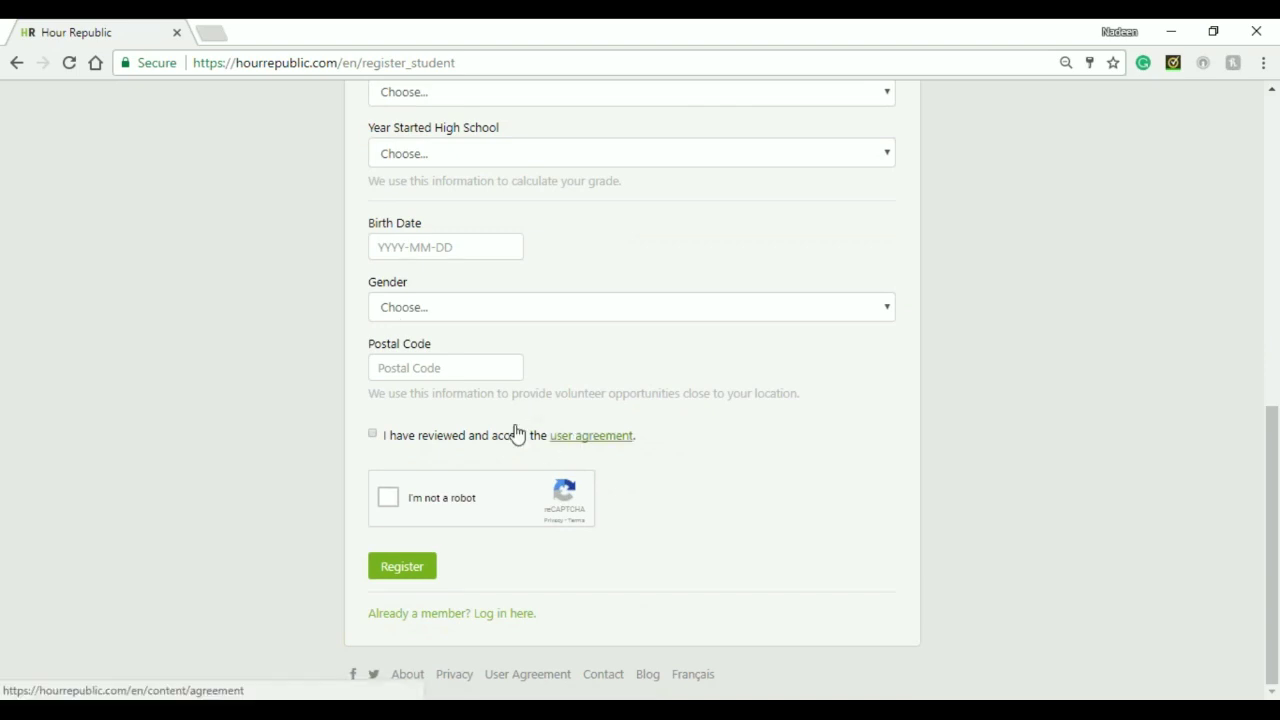
Accept the user agreement and submit the student registration
click(372, 434)
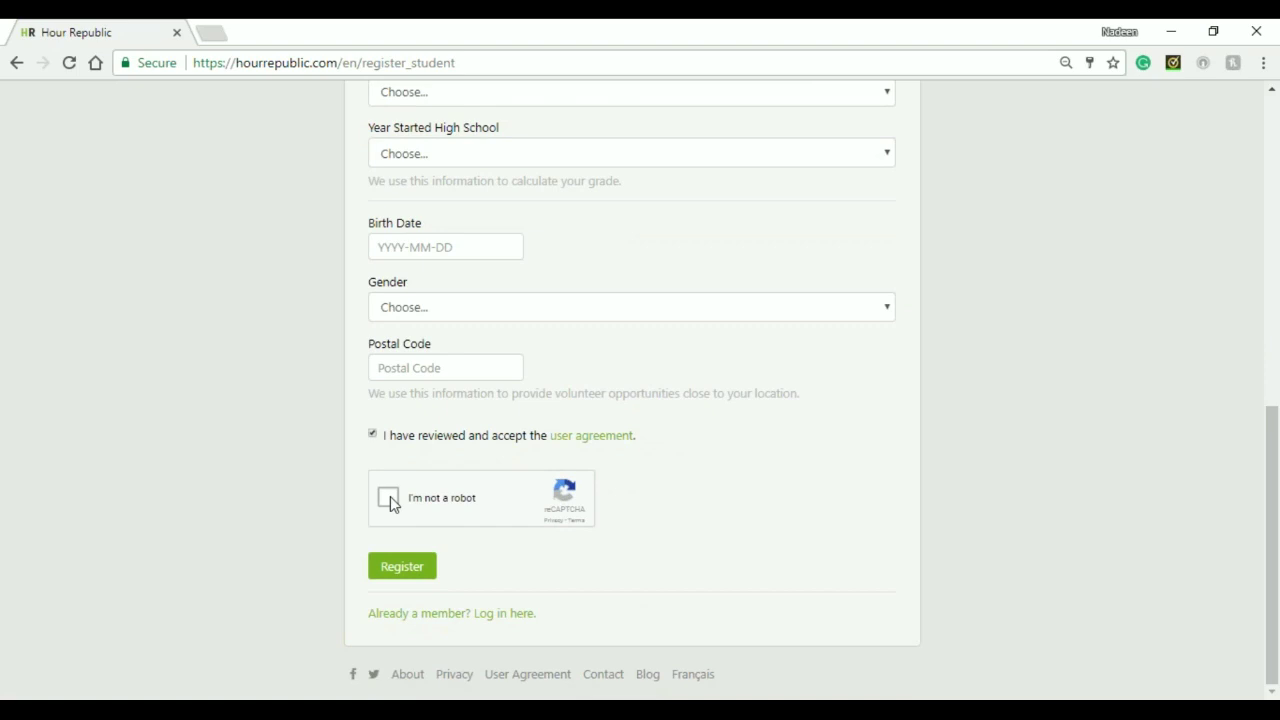
click(402, 567)
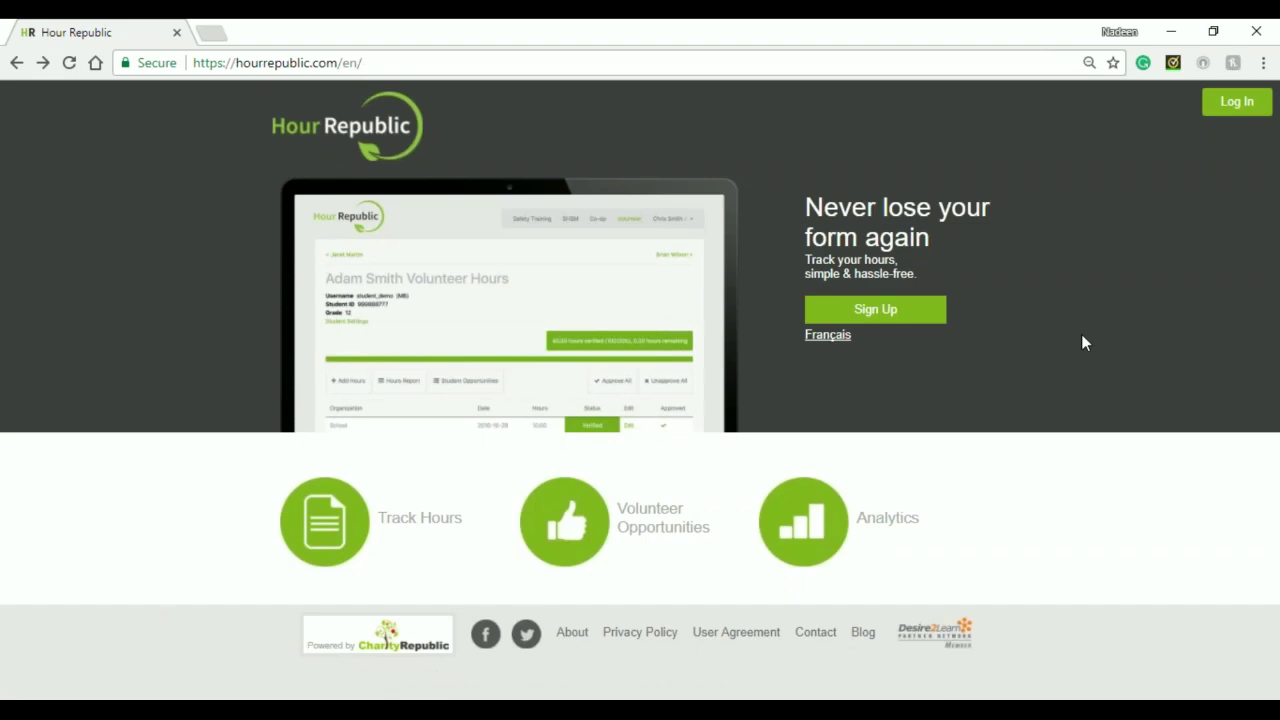
View the password recovery form from the login page, and view the username recovery form linked from it
click(1218, 108)
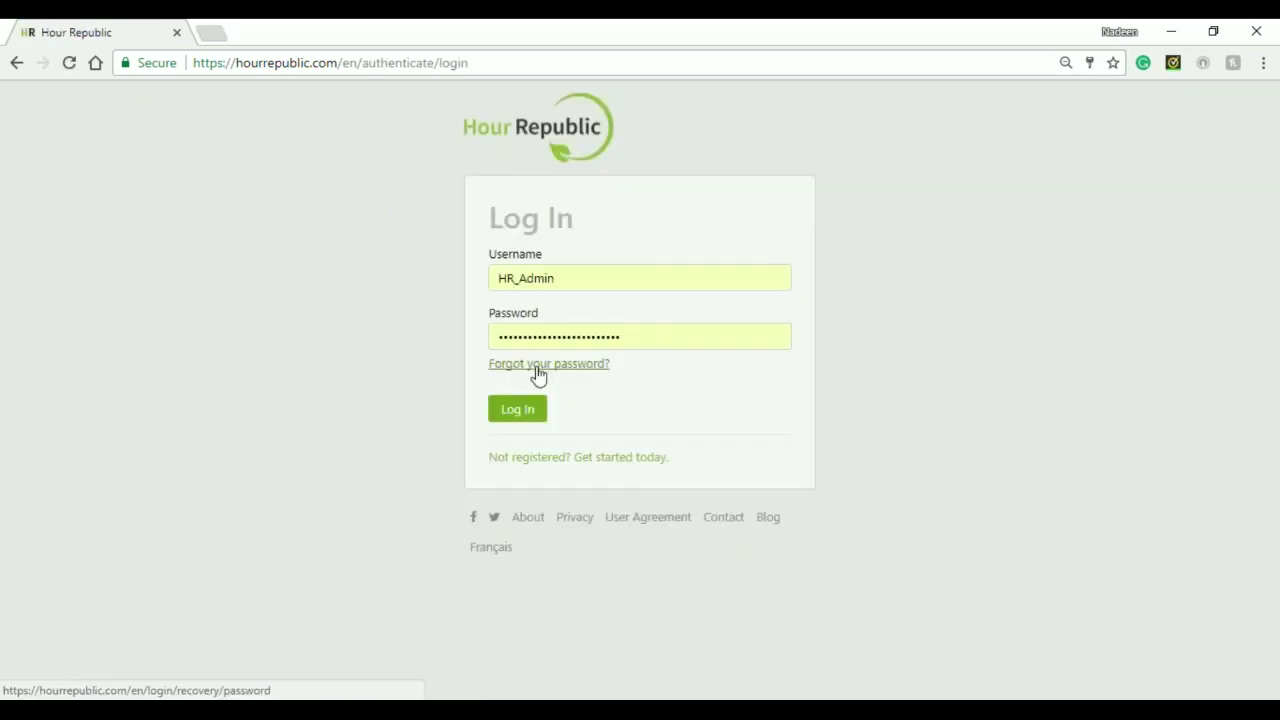
click(538, 365)
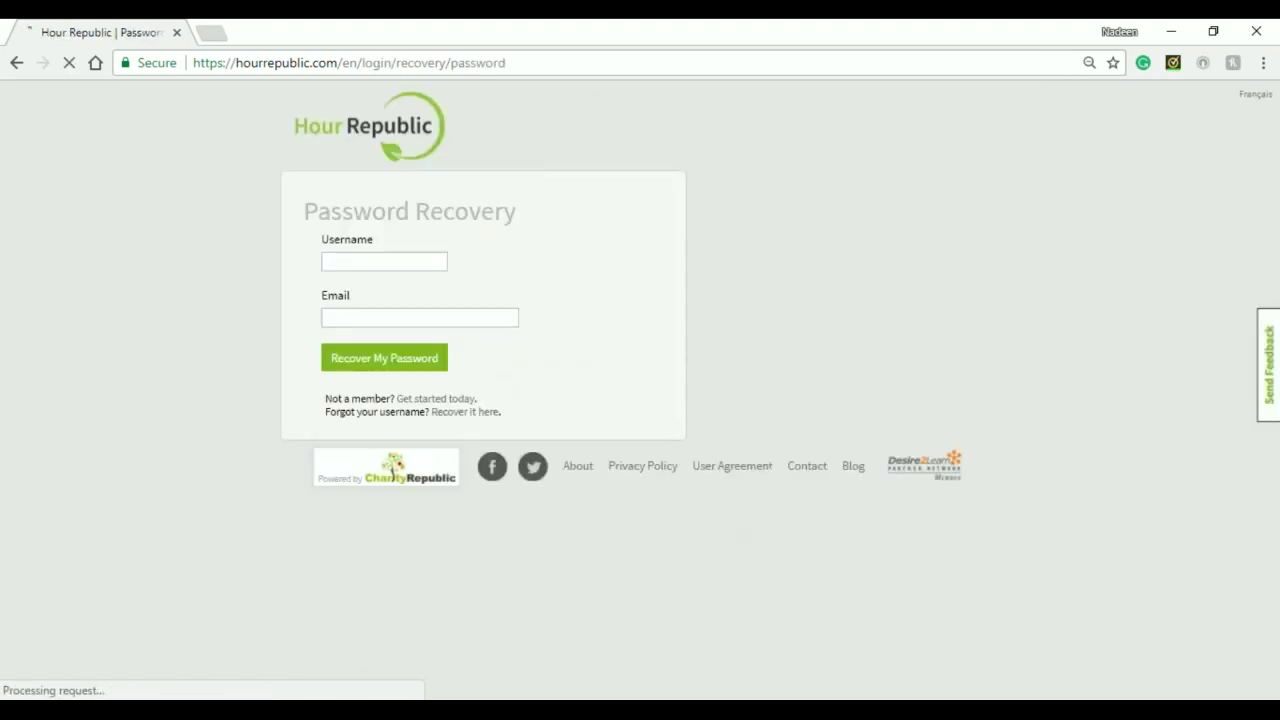
click(389, 258)
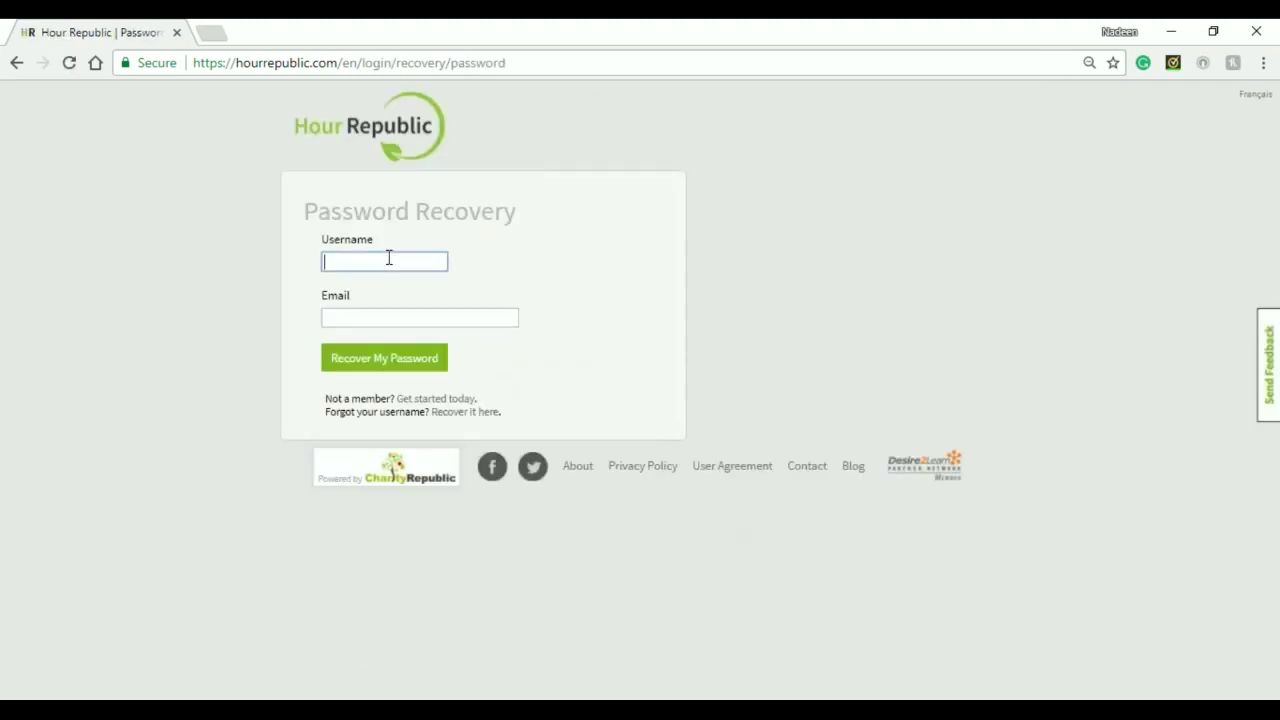
key(Tab)
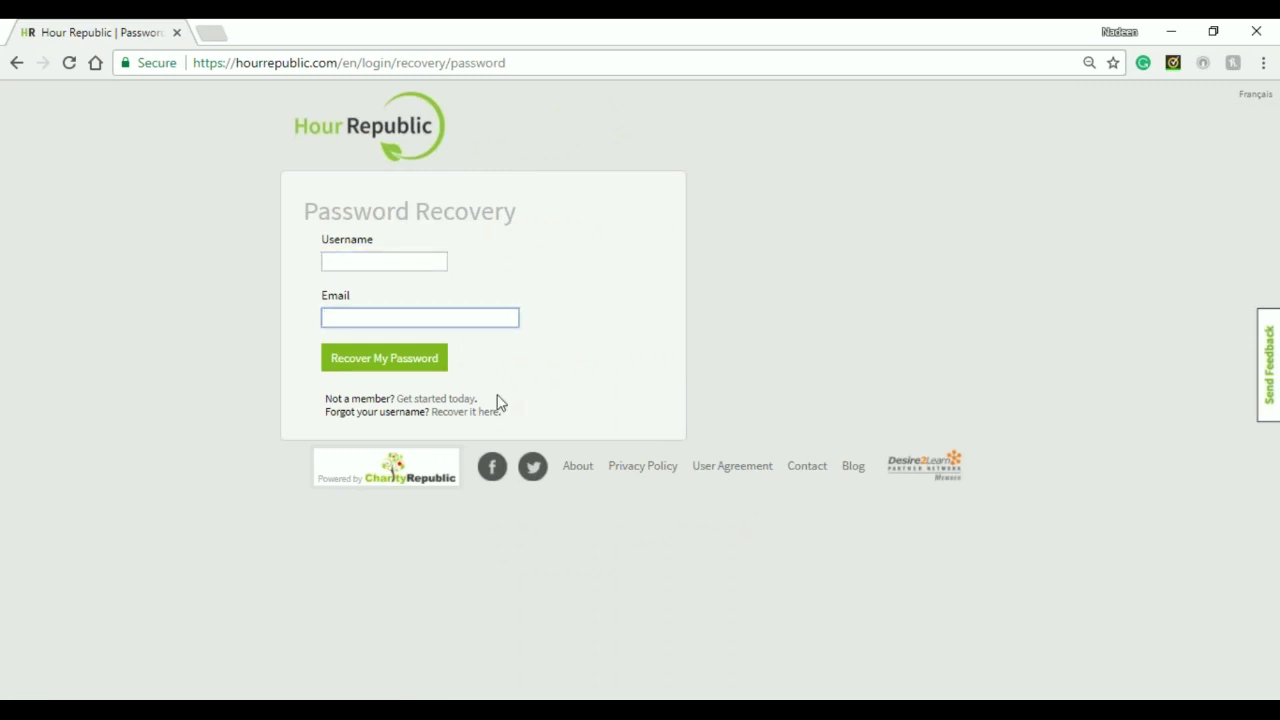
click(473, 413)
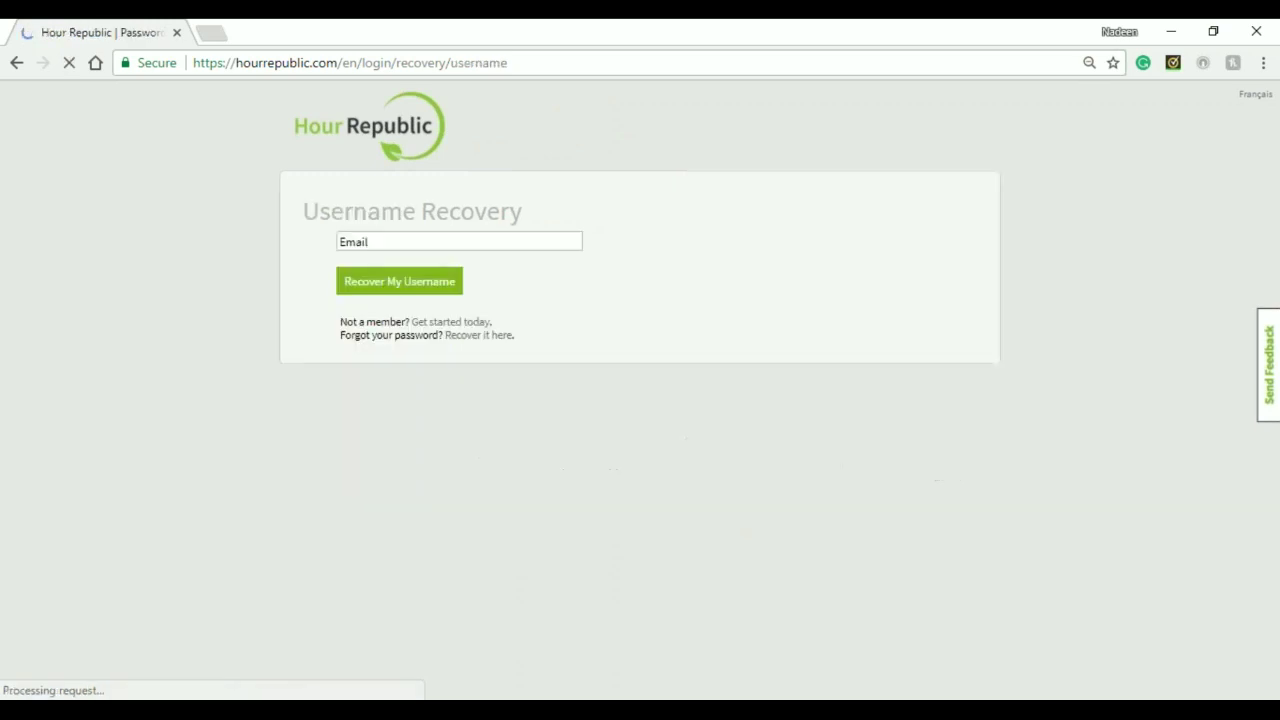
click(353, 233)
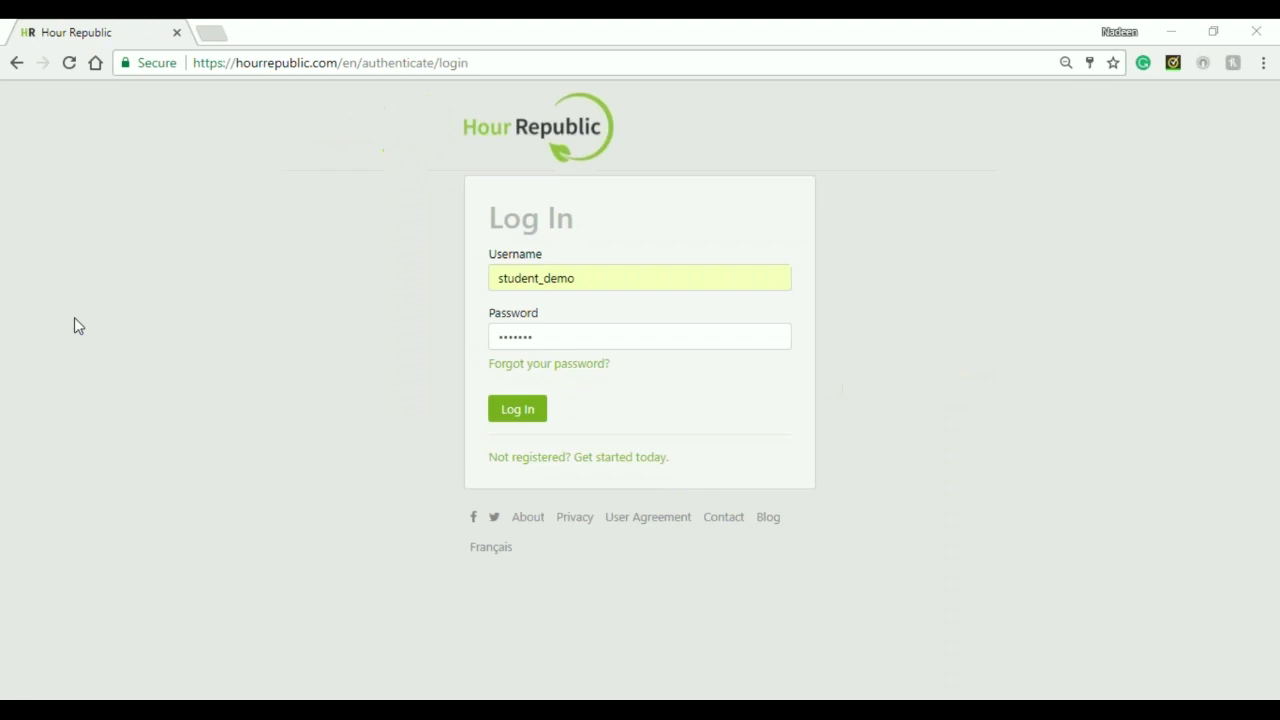
Log in to the demo student account and open its settings
key(Return)
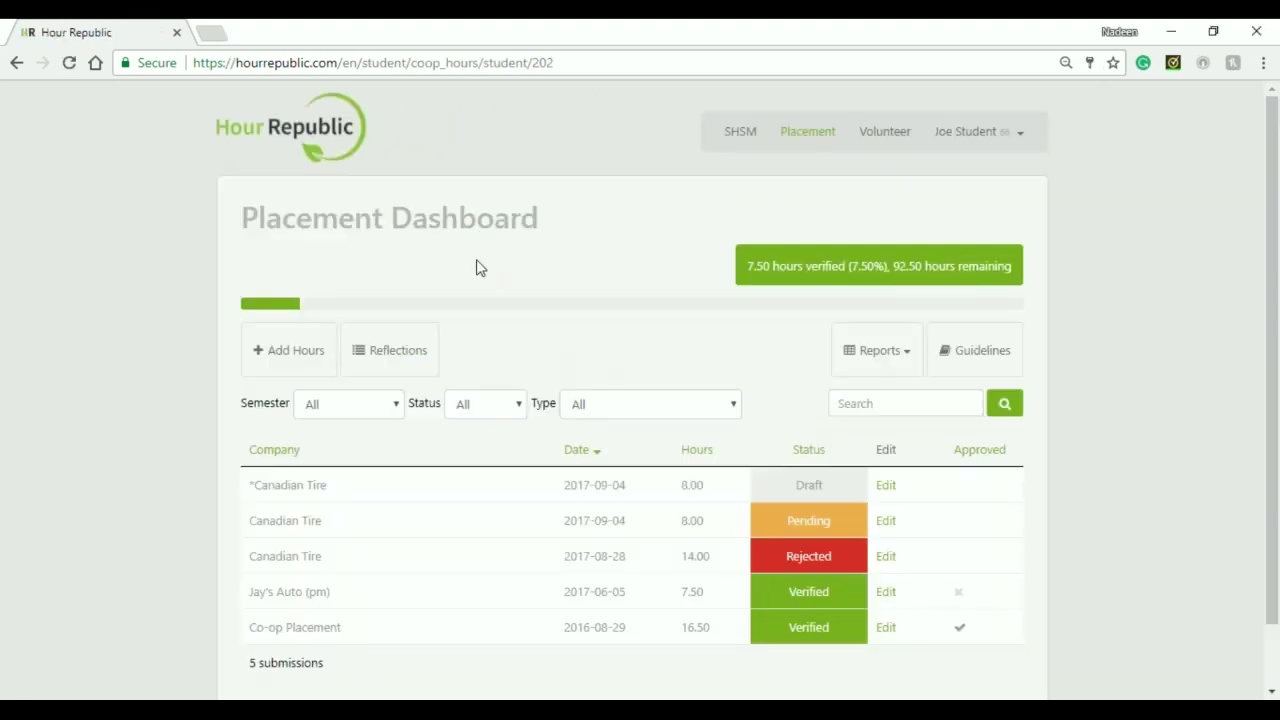
click(950, 140)
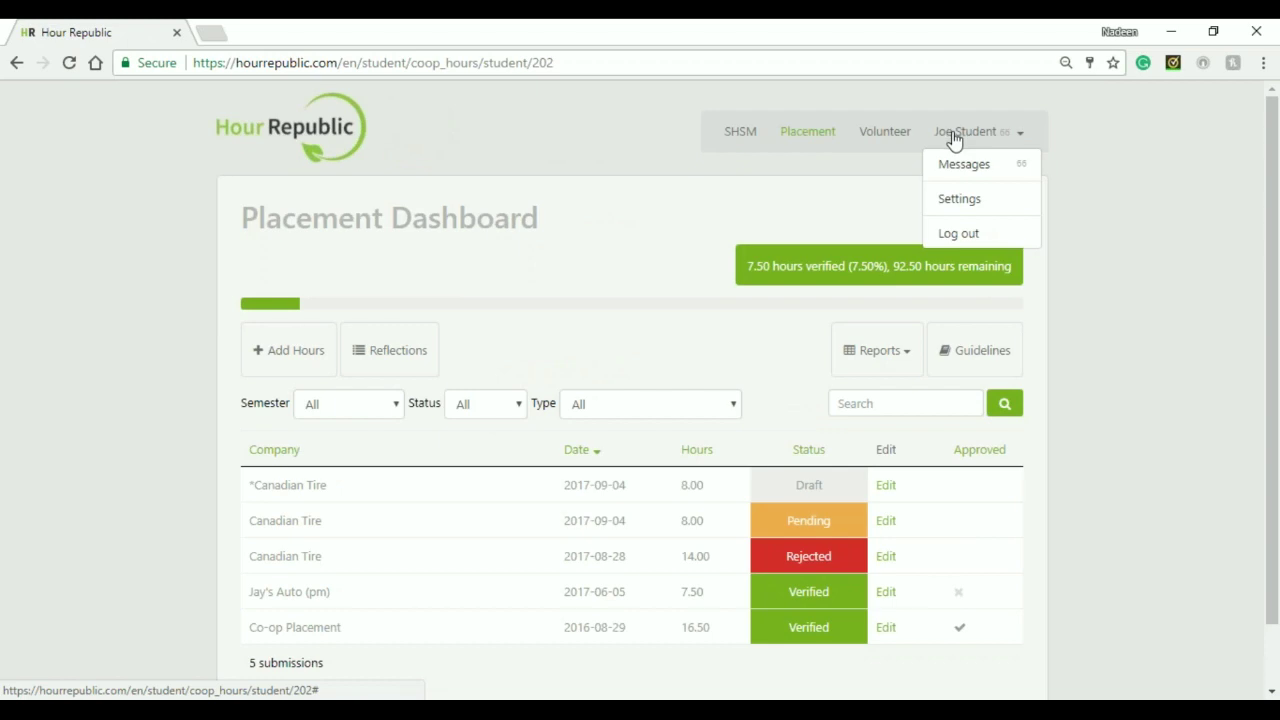
click(955, 199)
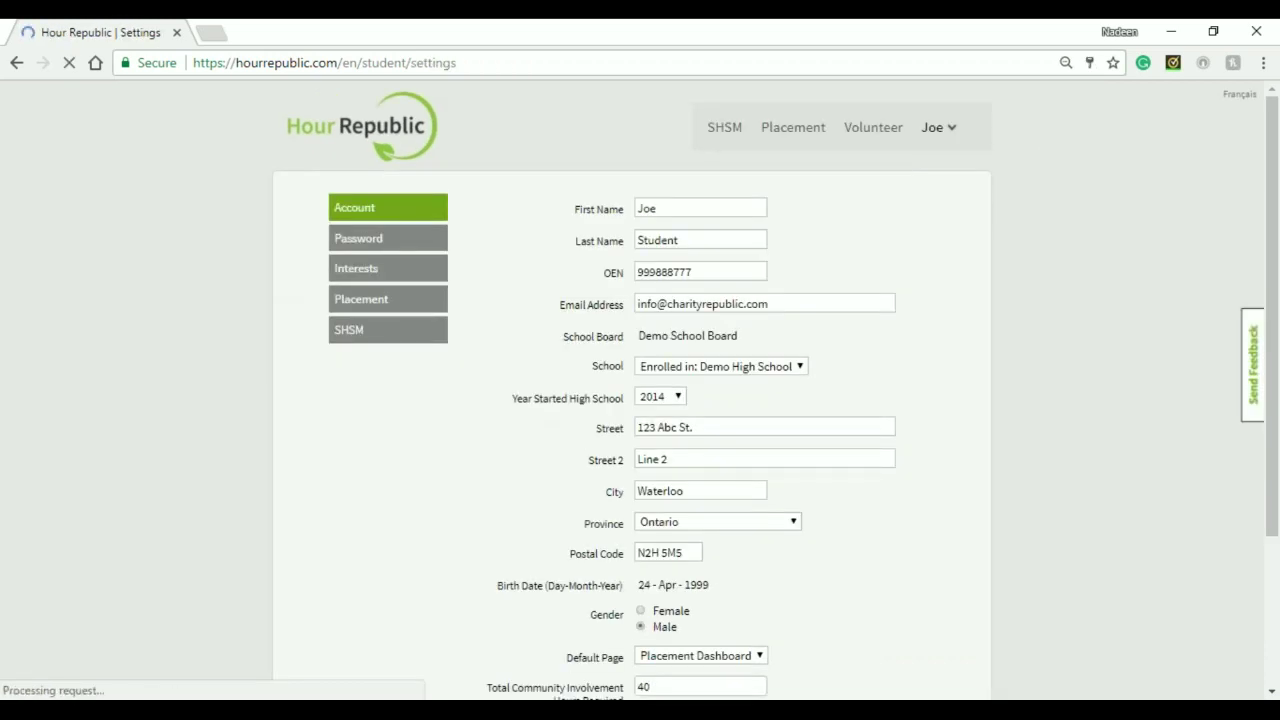
Add a blank employer entry in the placement settings
click(393, 302)
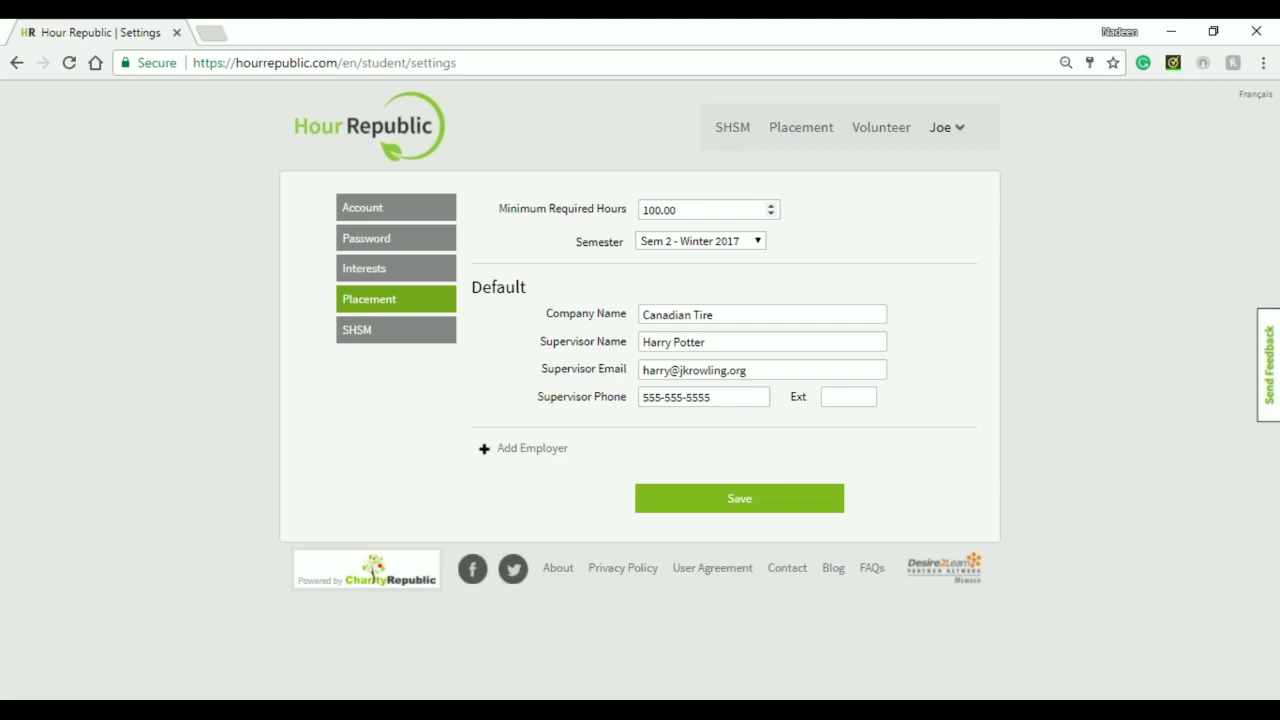
click(512, 457)
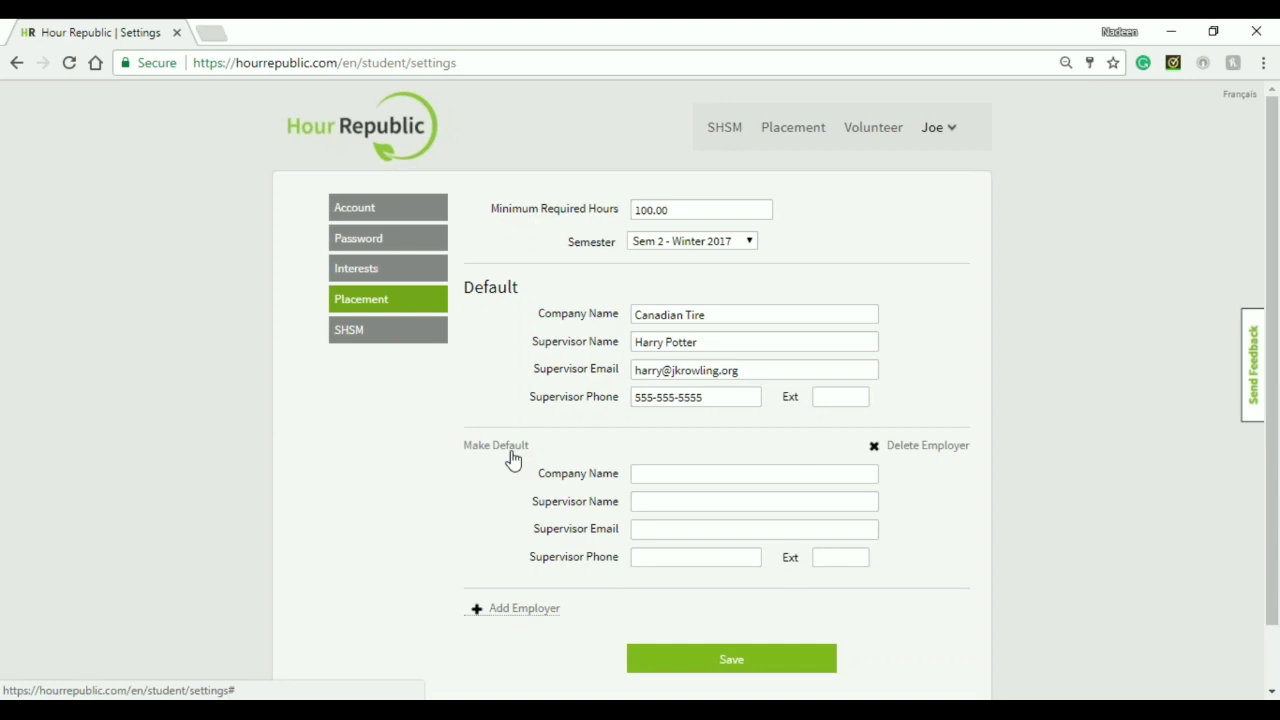
Review the password change form and the account settings, including the default page and required community involvement hours
click(405, 251)
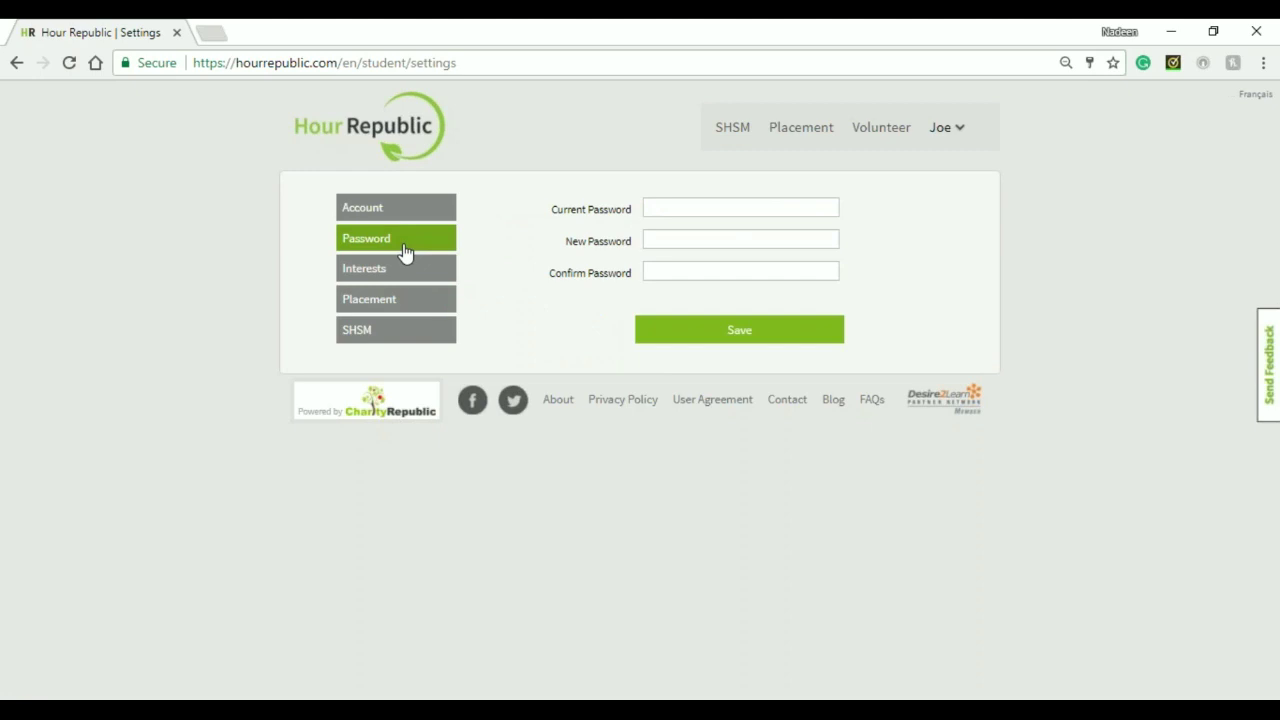
click(377, 217)
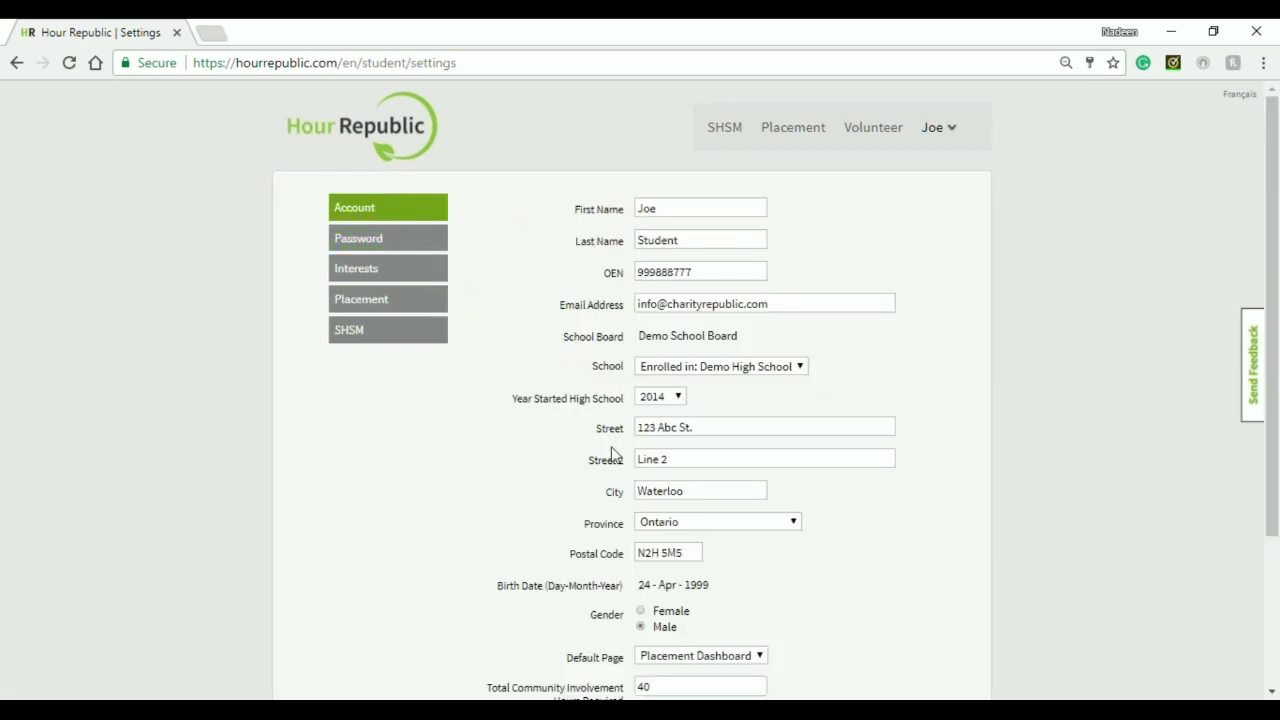
scroll(520, 537, down, 1)
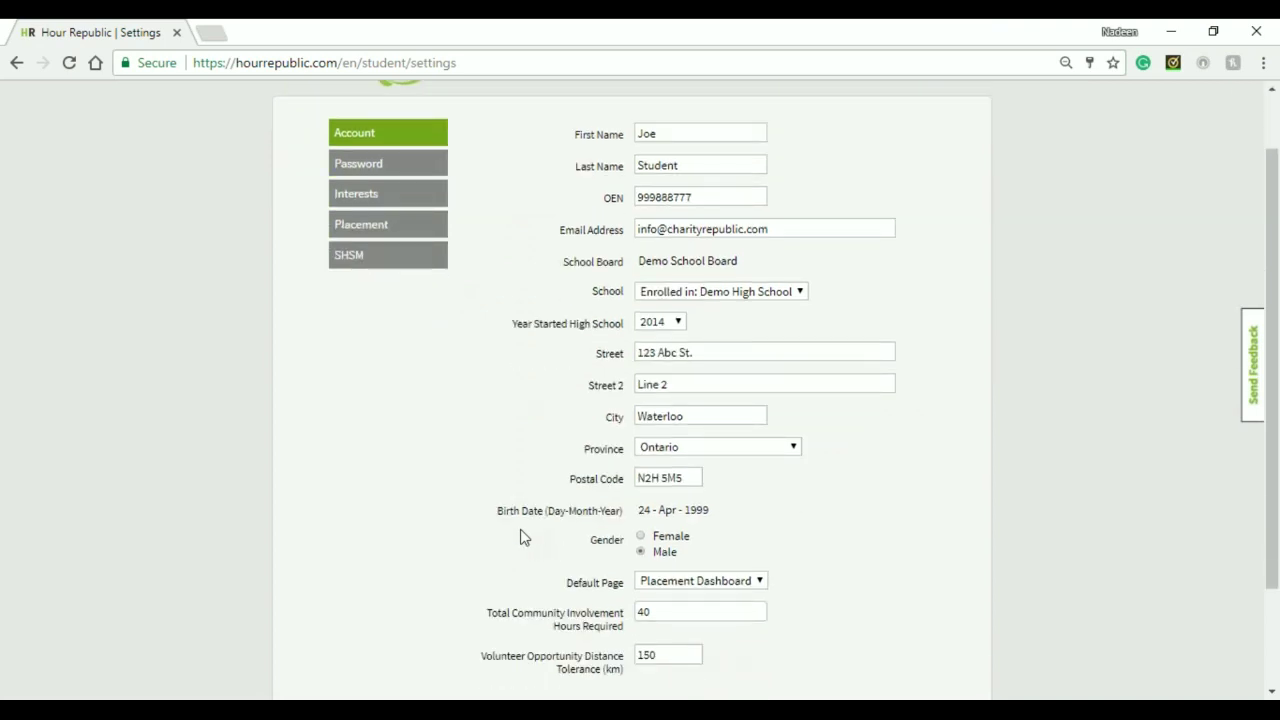
scroll(520, 537, down, 1)
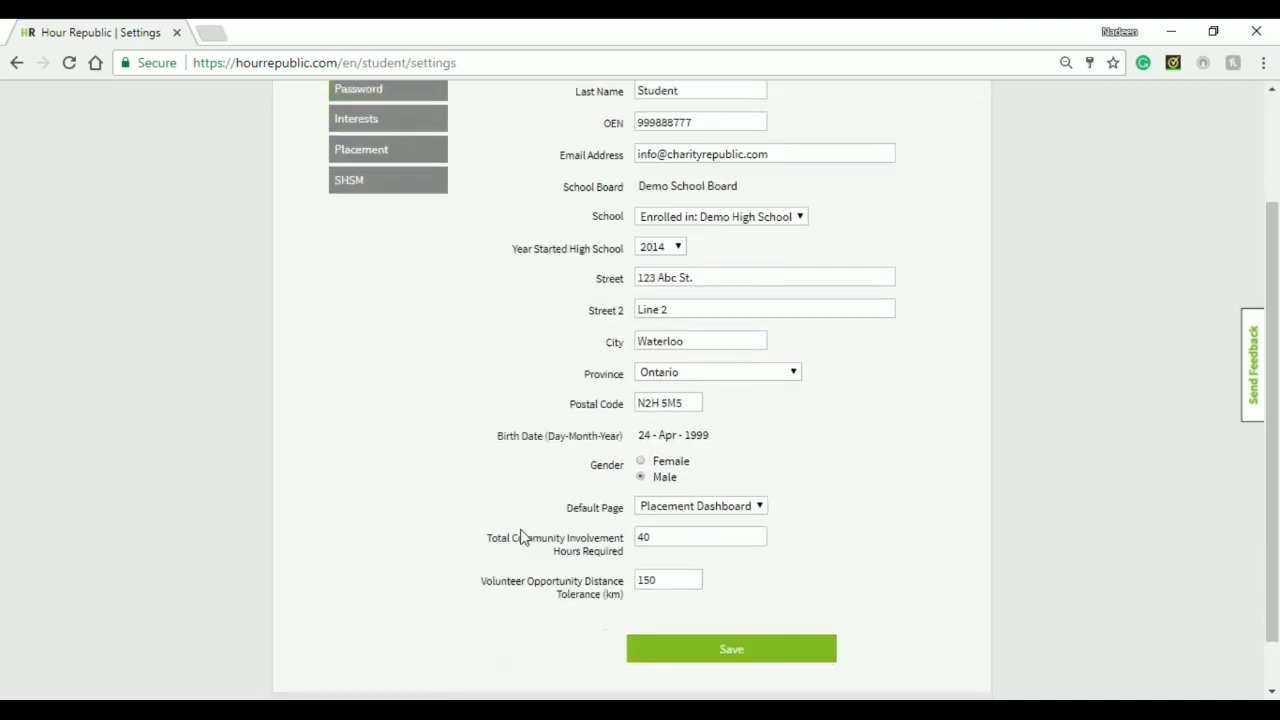
scroll(520, 537, up, 3)
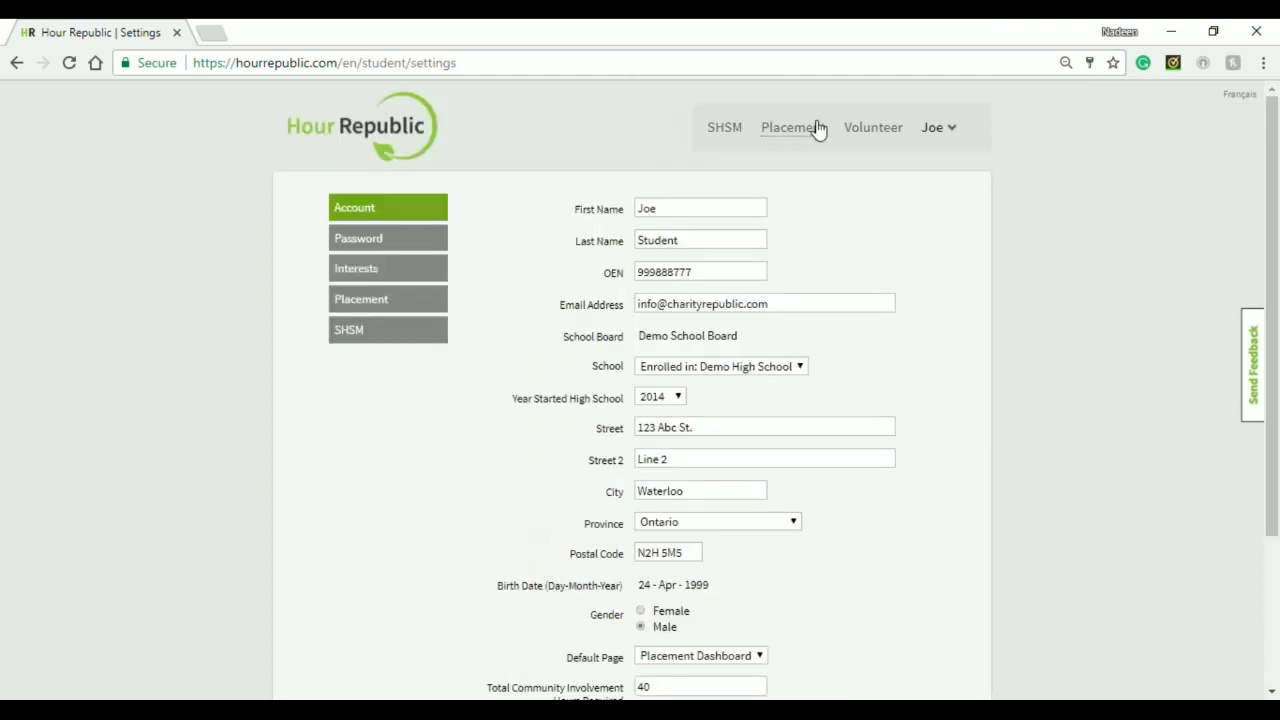
Open the Placement Dashboard and review its filters, search field and submitted hours
click(807, 137)
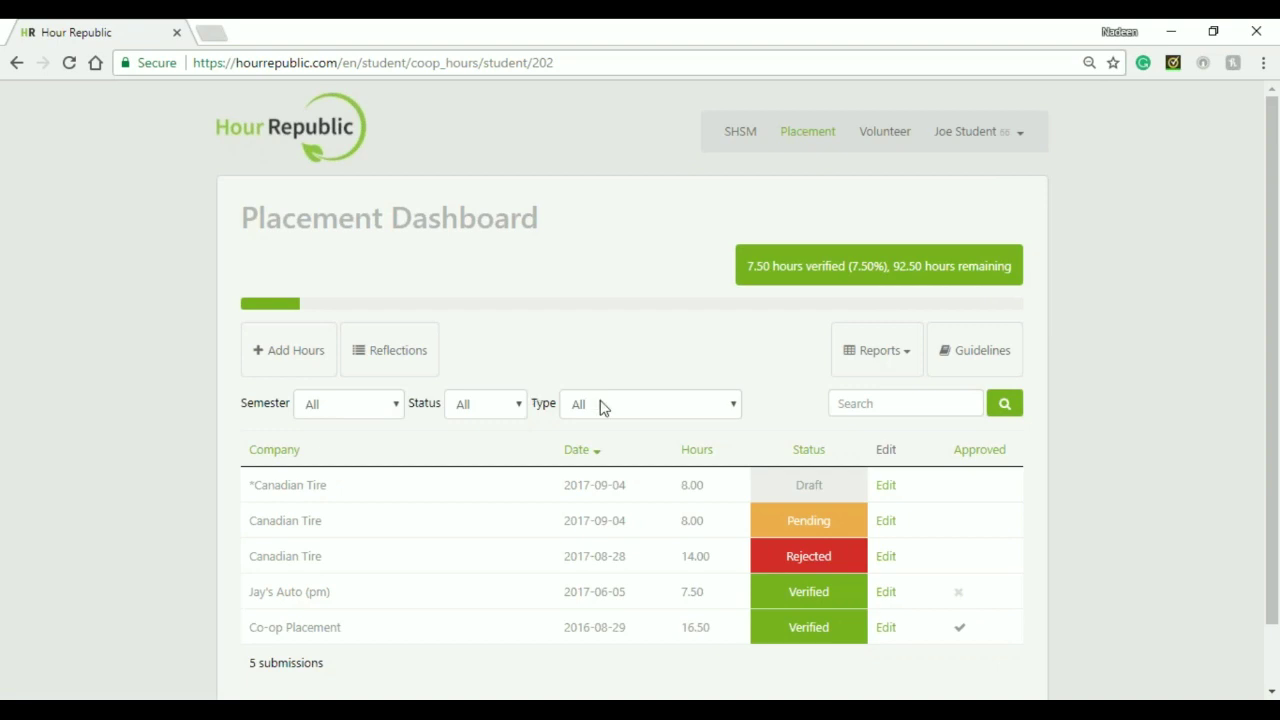
click(844, 402)
click(740, 372)
scroll(740, 372, down, 2)
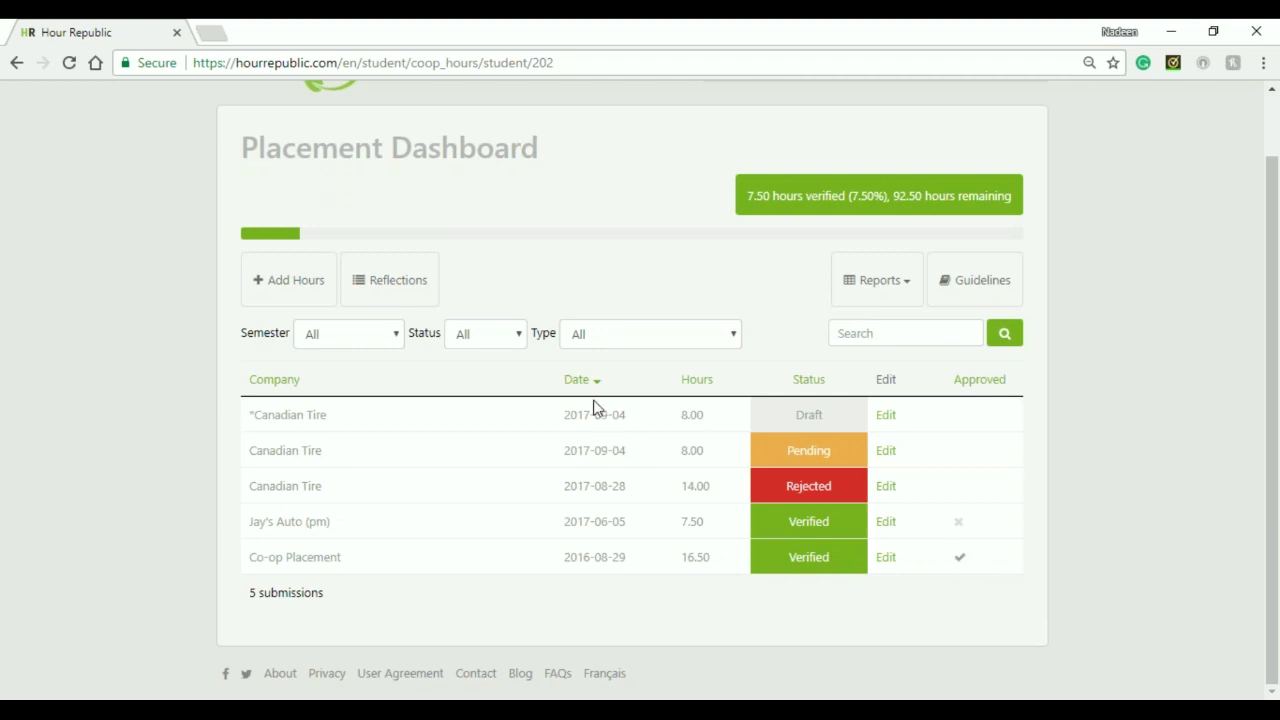
Start a new placement hours entry and enter Data analysis and Cooking as the skills learned
click(311, 289)
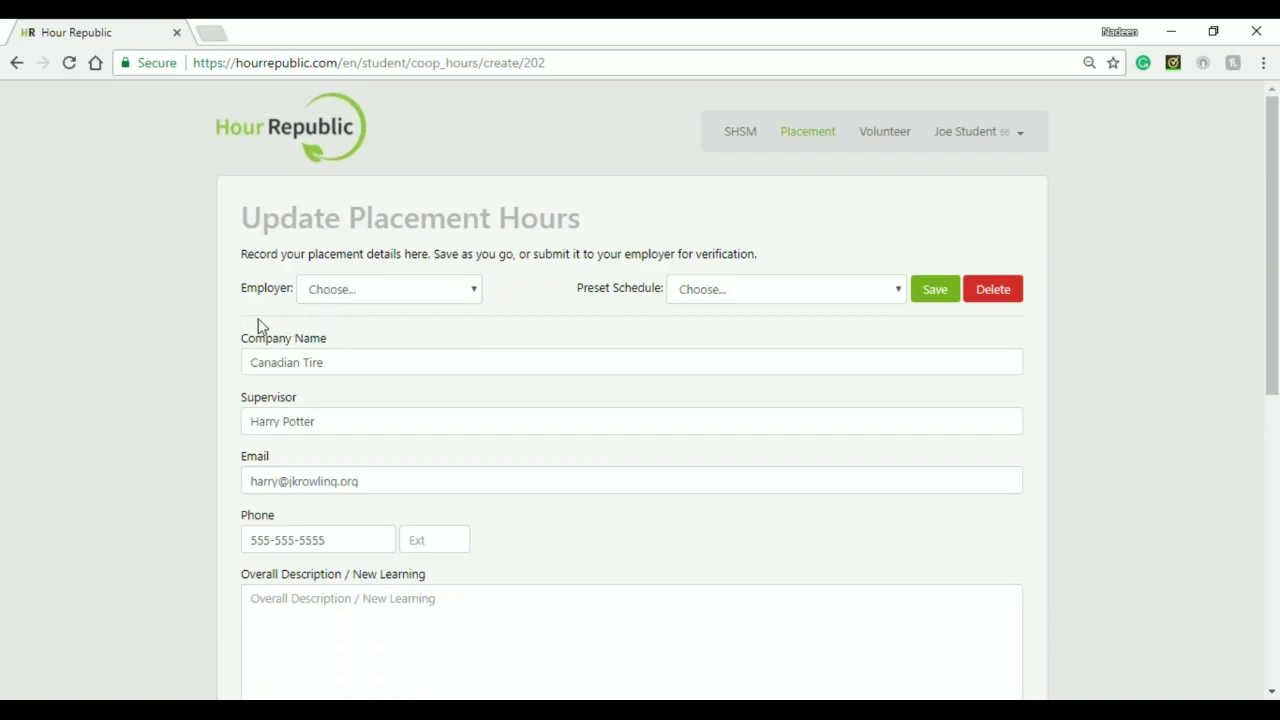
scroll(258, 318, down, 1)
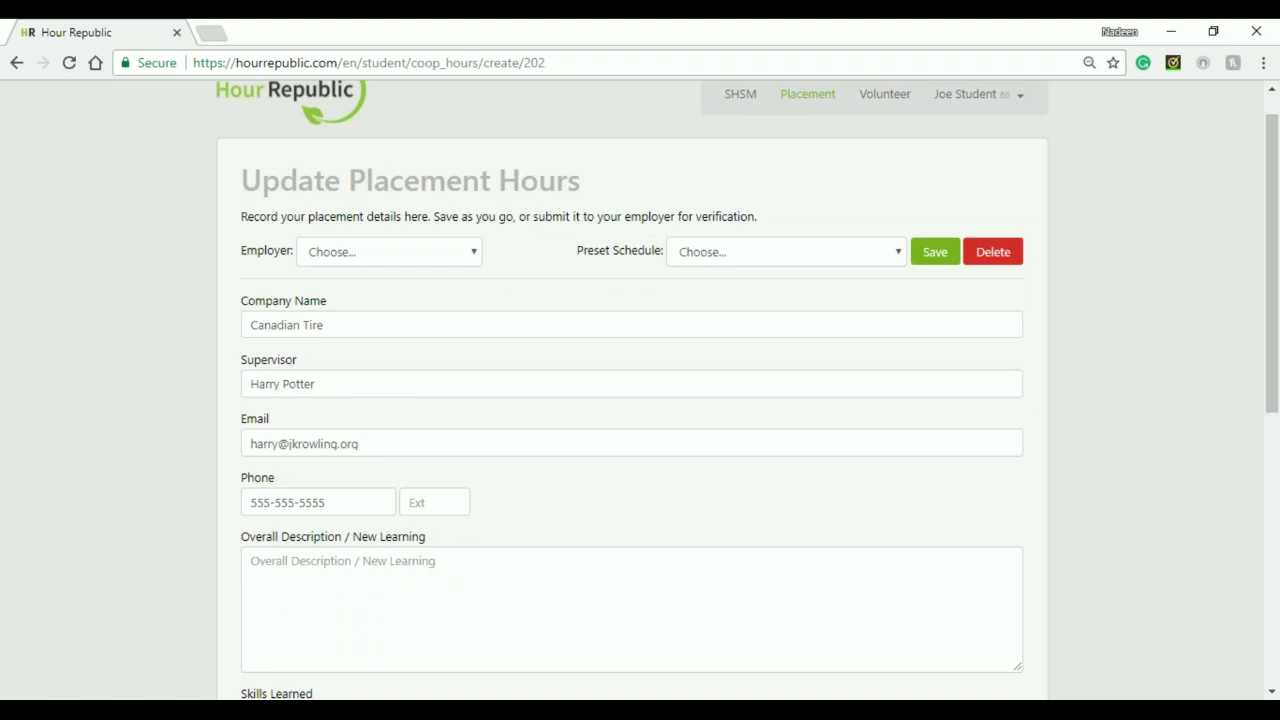
scroll(640, 400, down, 5)
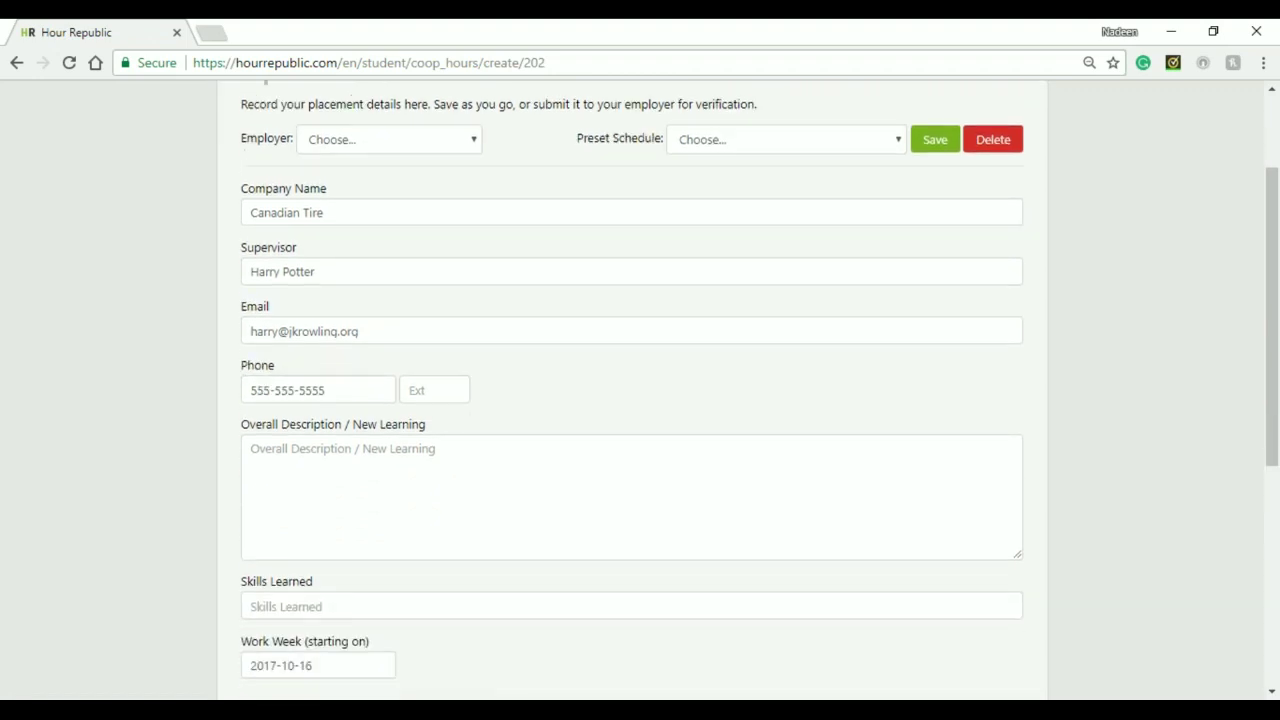
scroll(269, 329, down, 1)
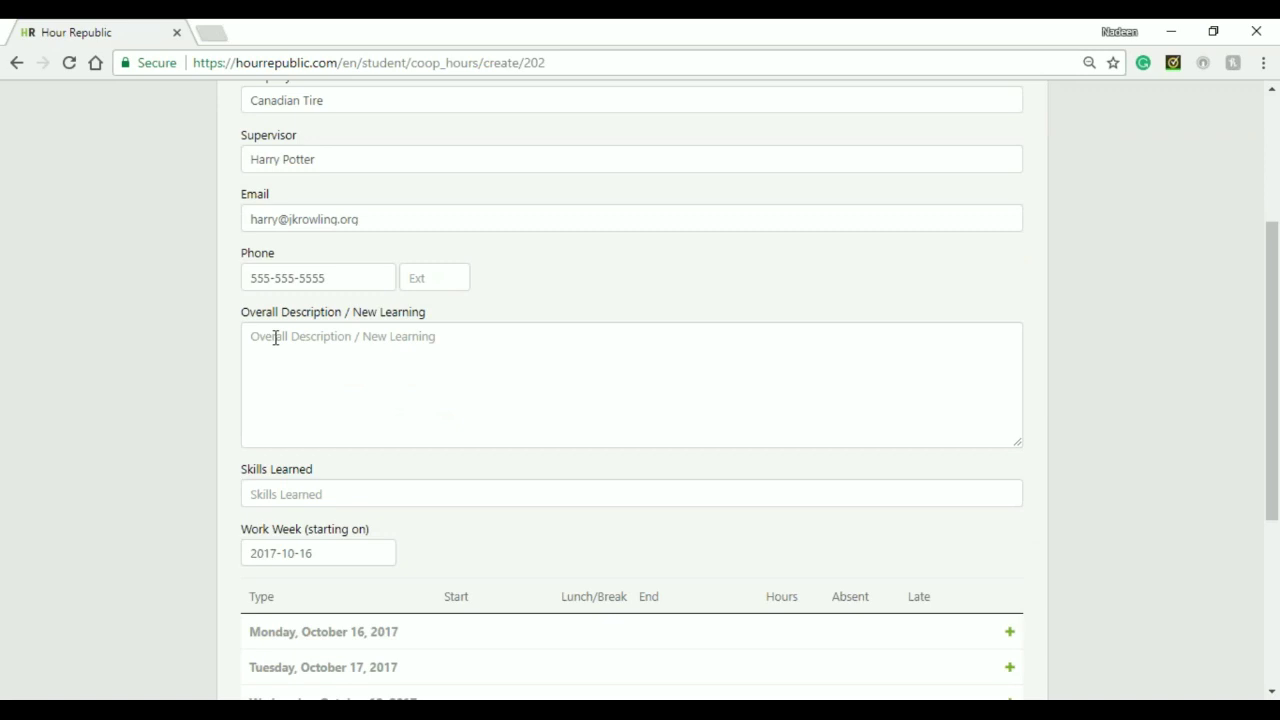
scroll(275, 338, down, 4)
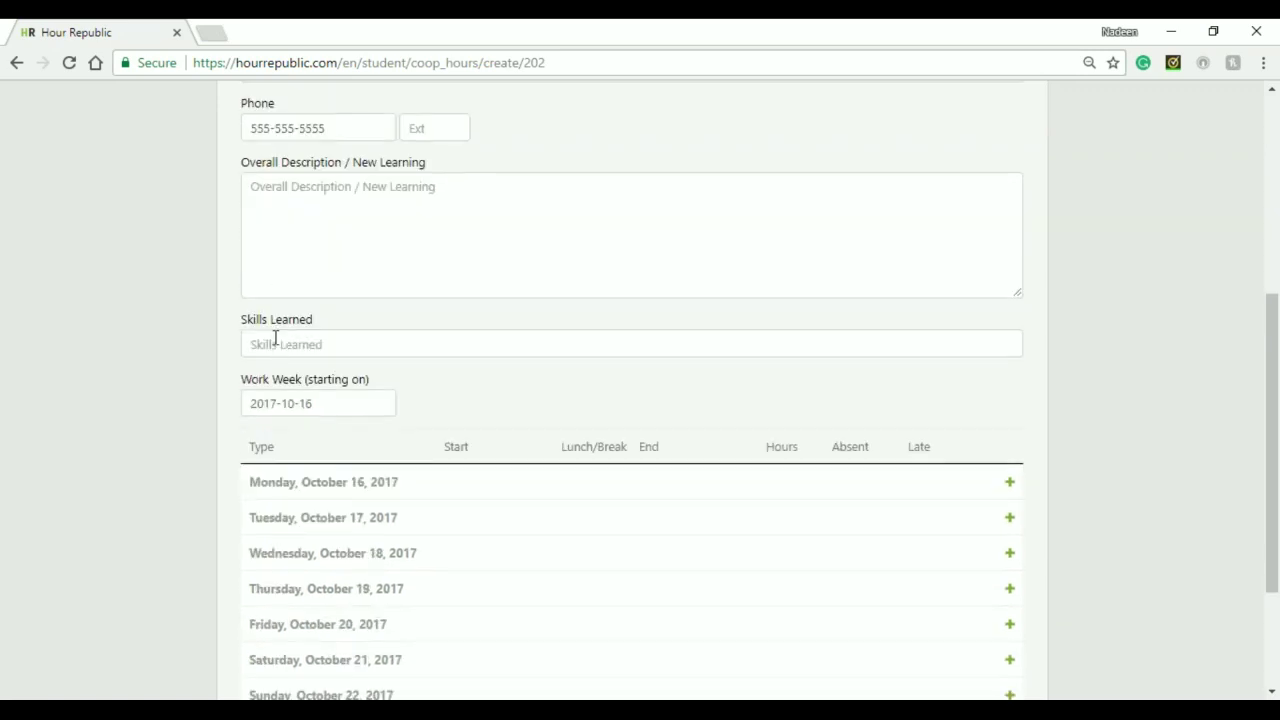
click(275, 338)
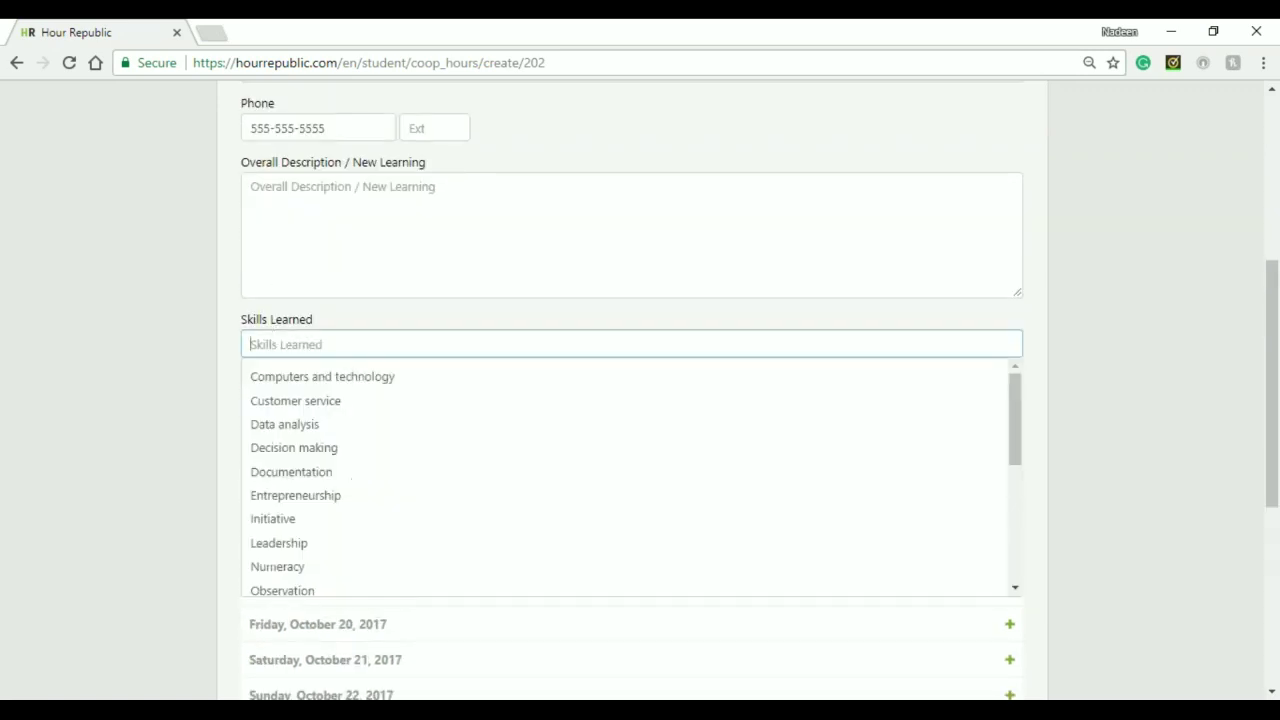
click(294, 426)
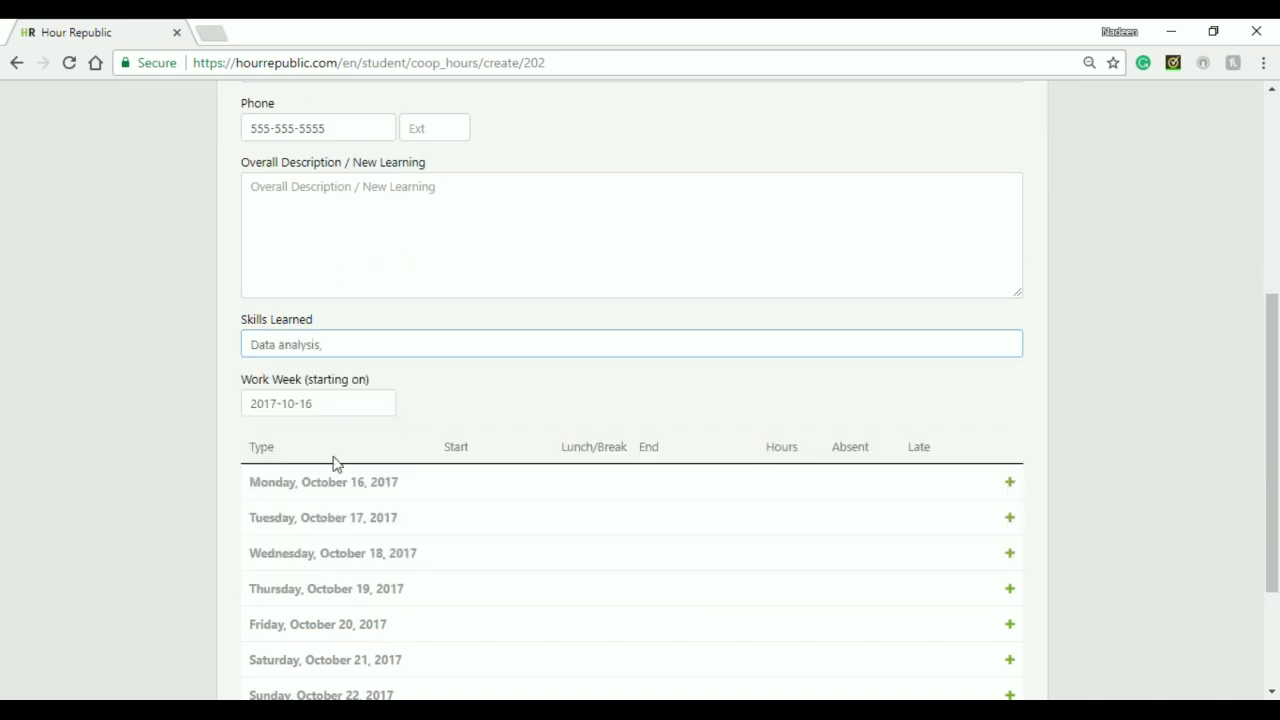
key(Caps_Lock)
text(C)
key(Caps_Lock)
text(ooking,)
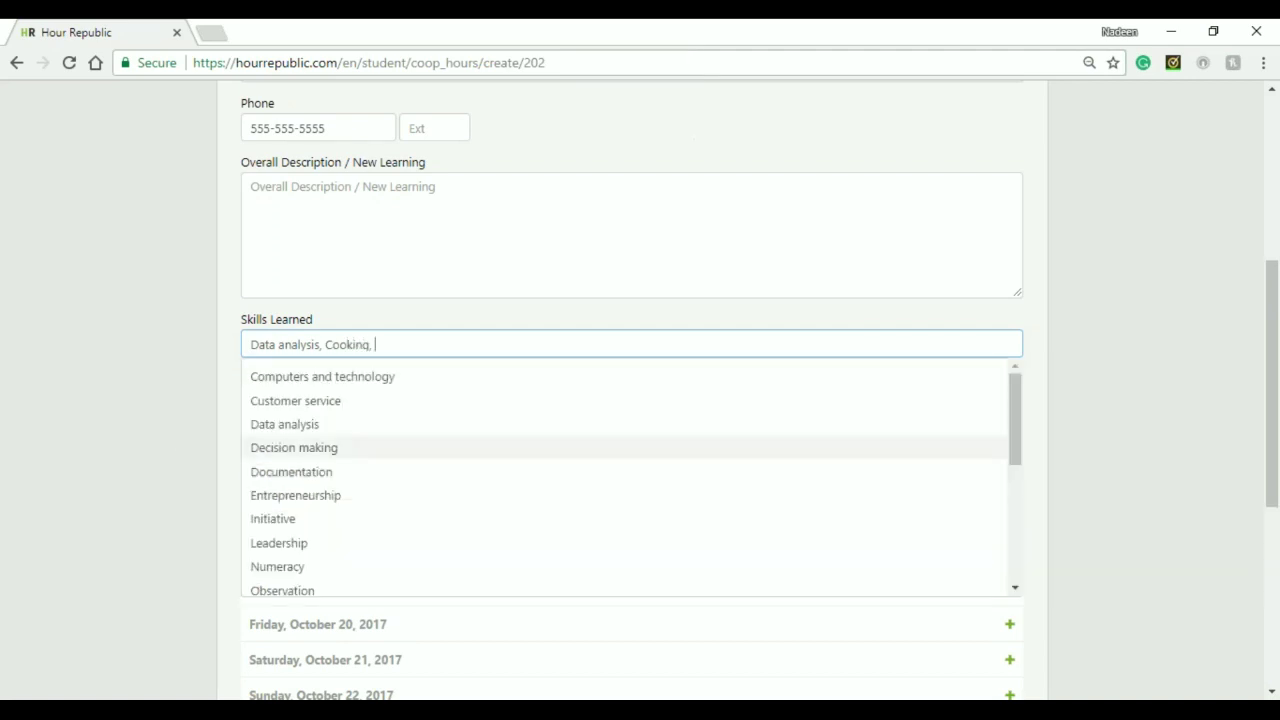
click(175, 437)
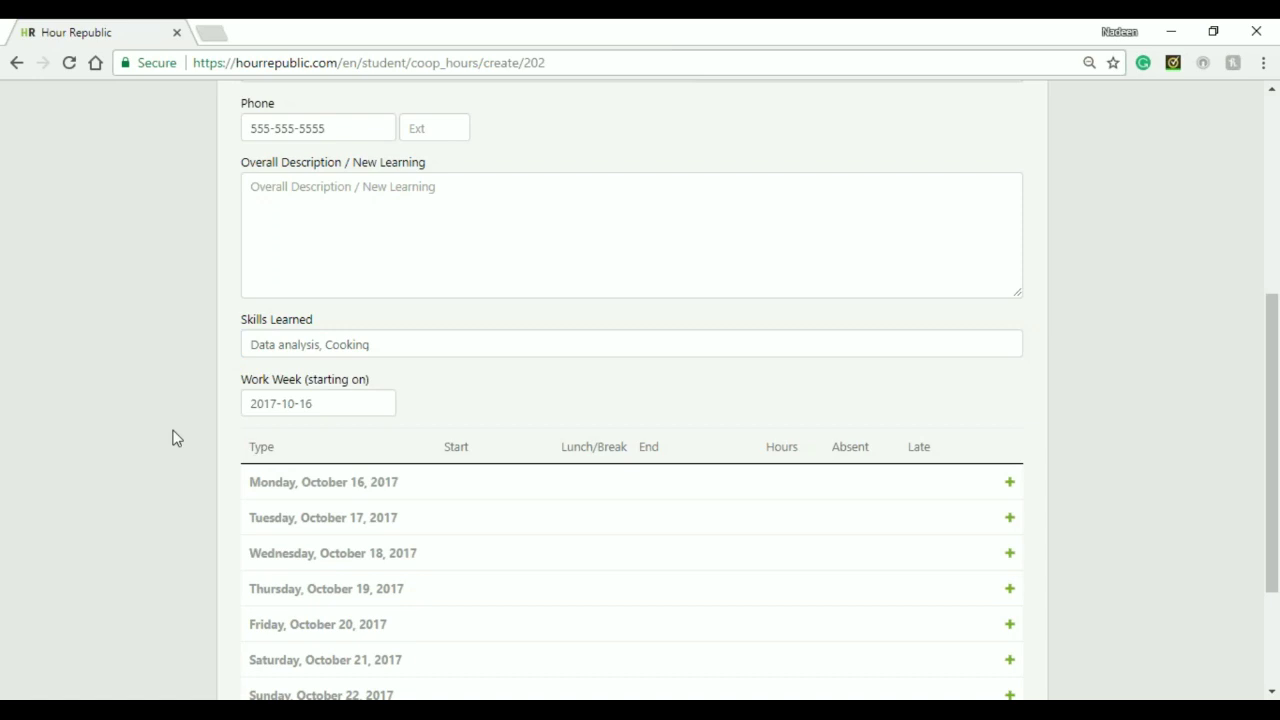
Add a Placement (Unpaid) shift on Monday, October 16, 2017 from 9:00am to 5:00pm with a lunch break of 30
scroll(175, 437, down, 2)
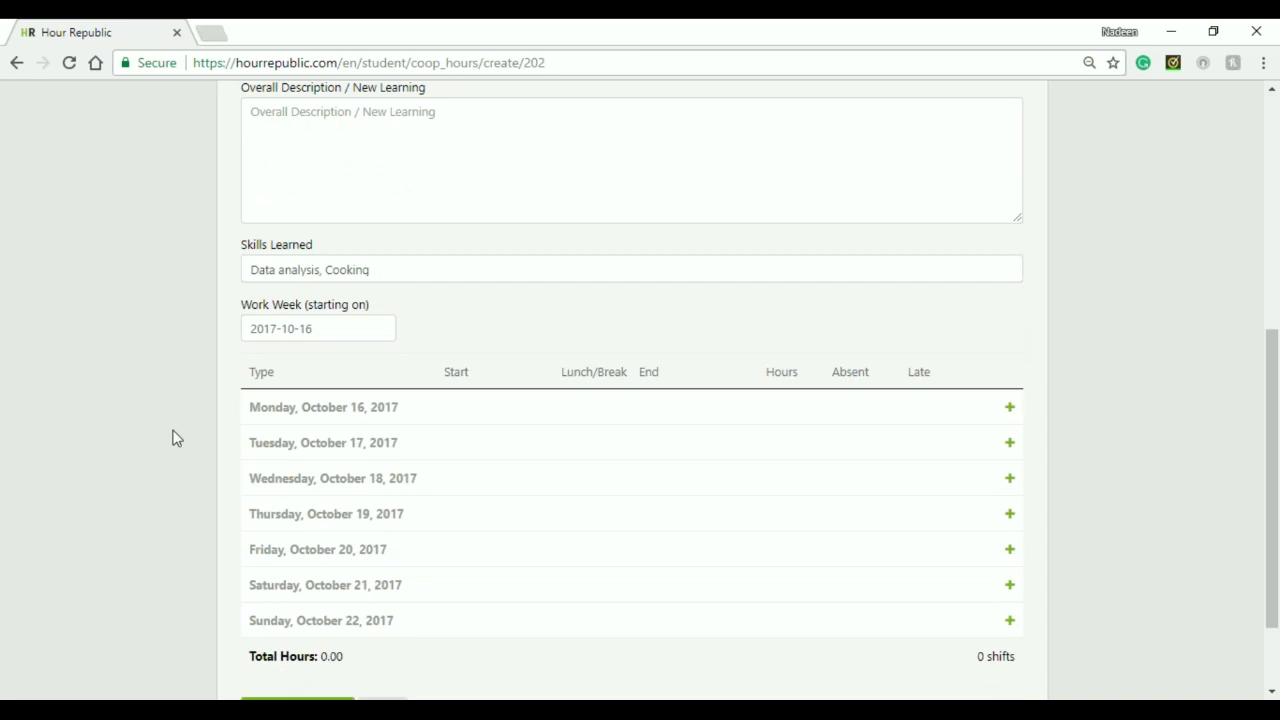
scroll(175, 437, down, 2)
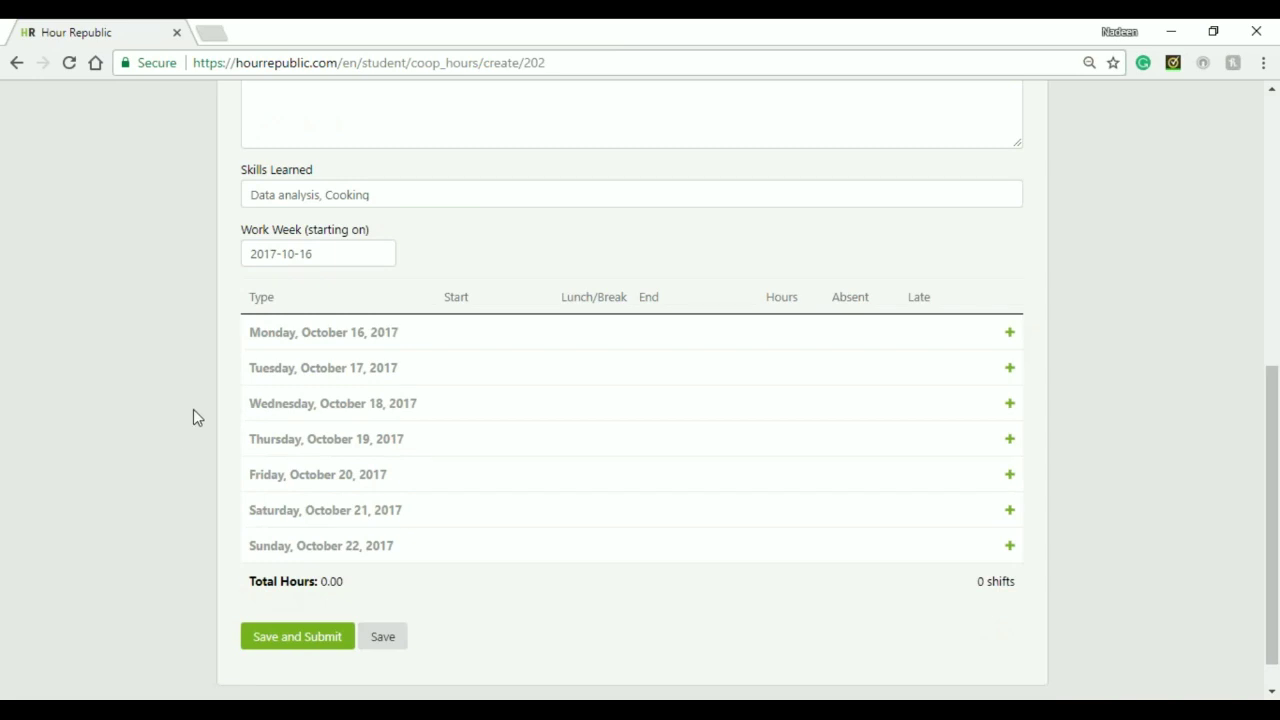
click(1010, 334)
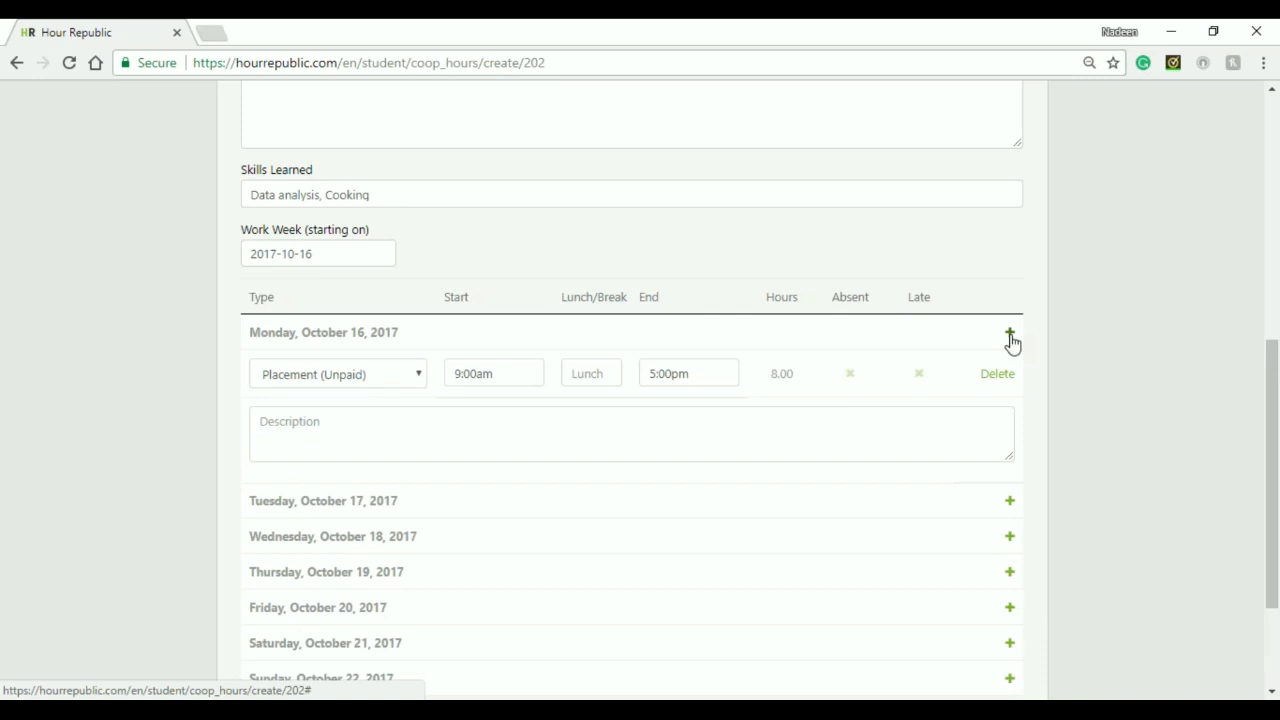
click(327, 377)
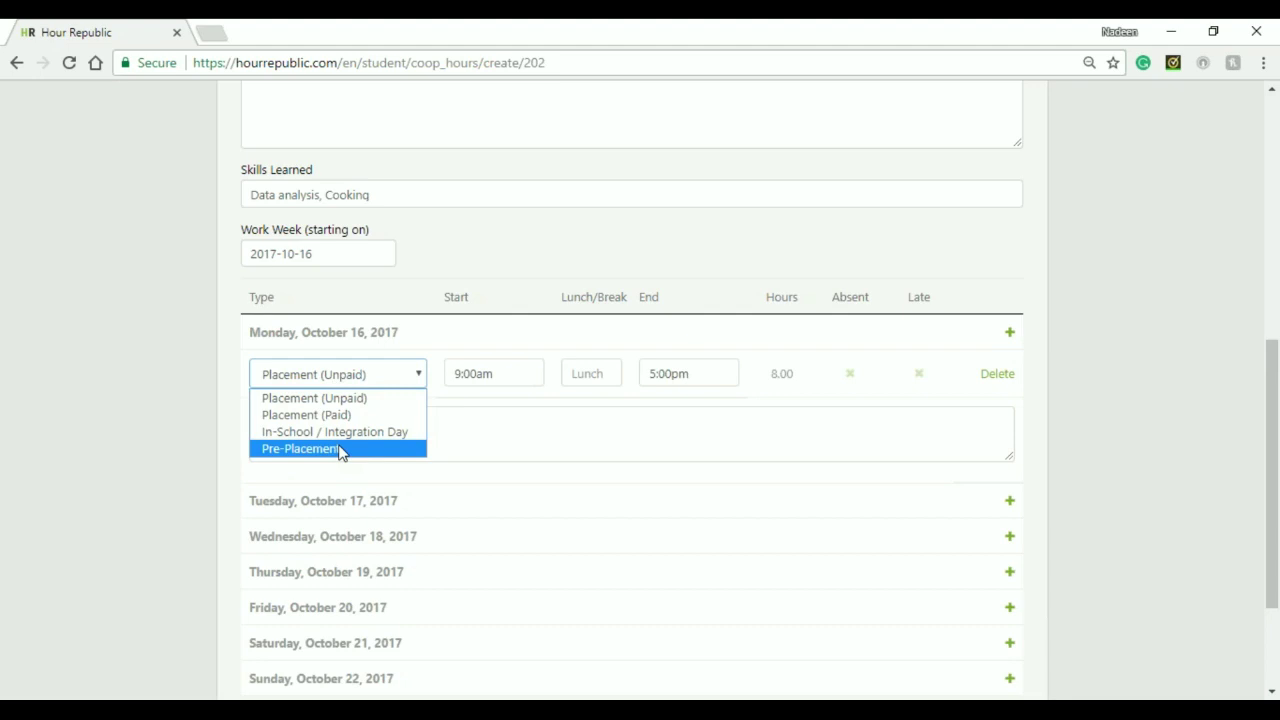
click(509, 371)
click(509, 371)
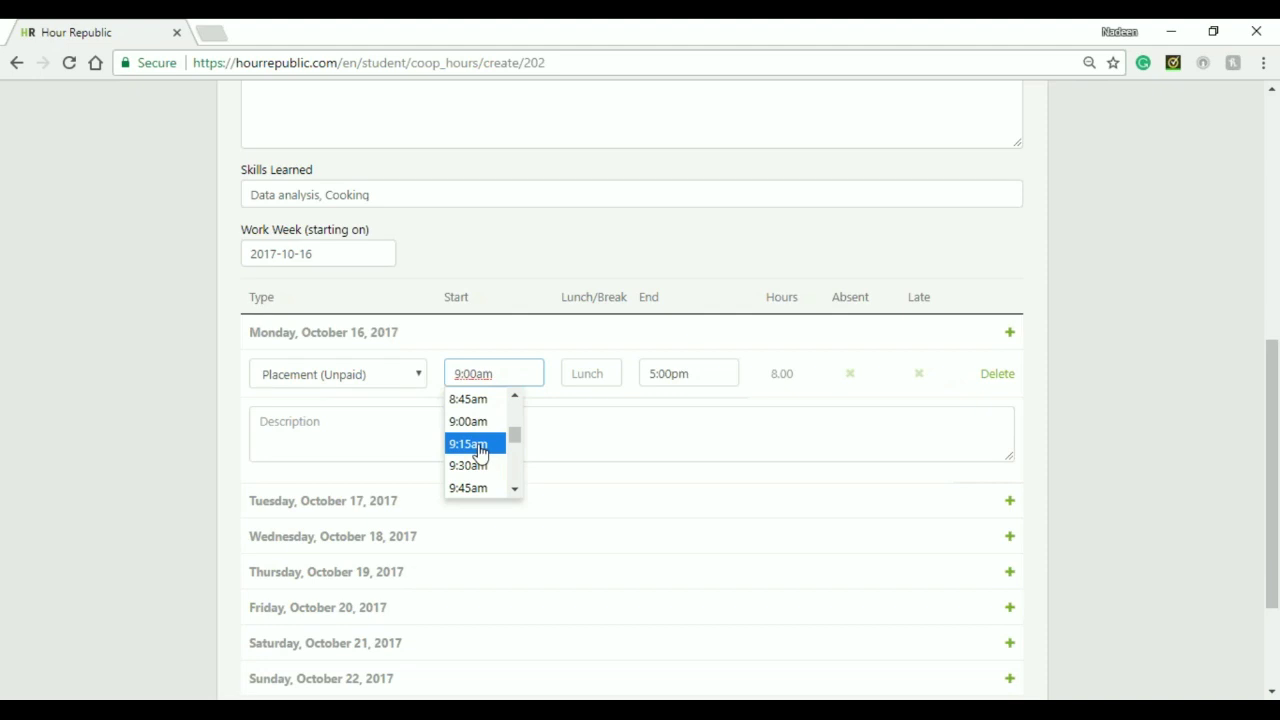
click(598, 374)
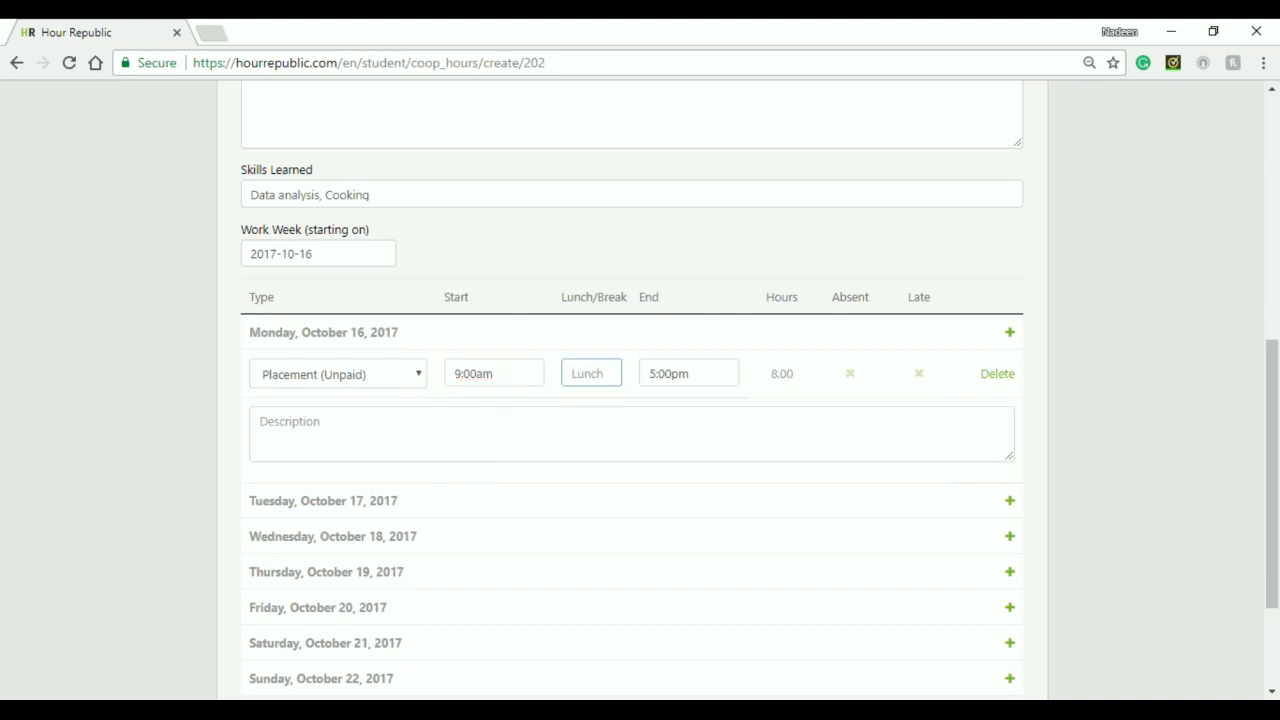
text(30)
click(757, 377)
Mark the Monday shift as late and enter "Missed bus" as its description
click(852, 376)
click(851, 378)
click(918, 373)
click(607, 447)
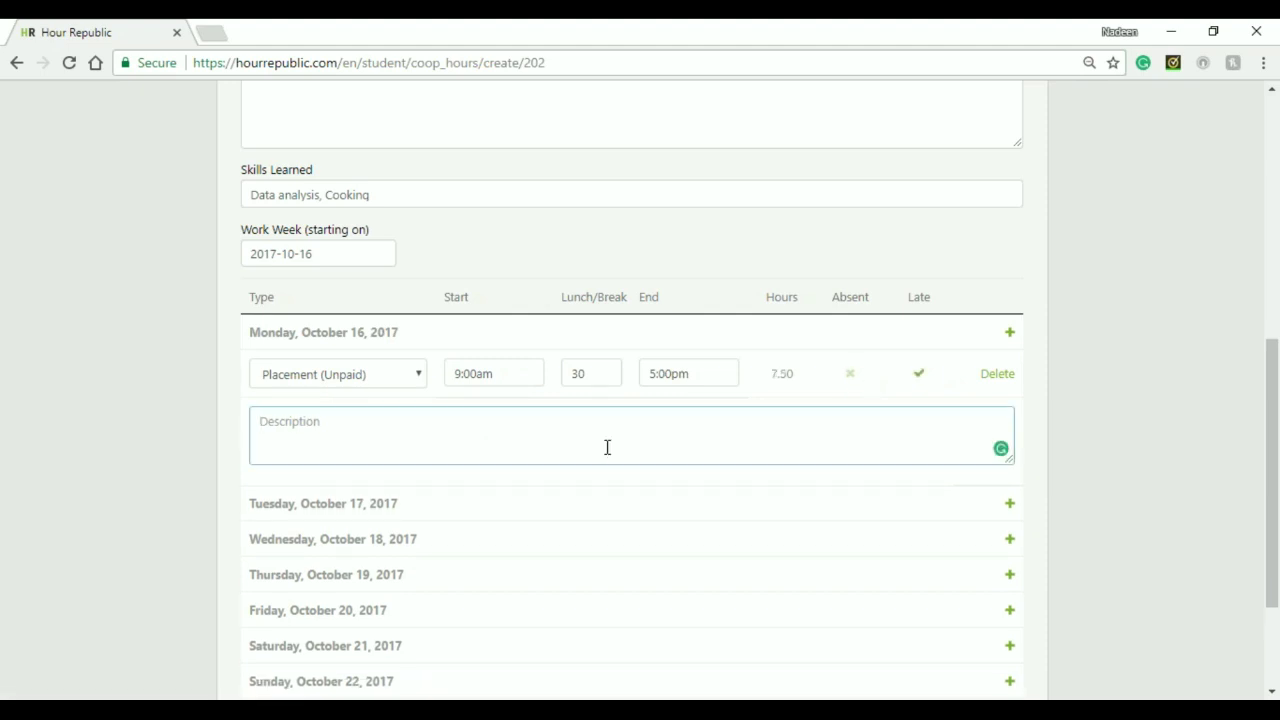
text(M)
key(Caps_Lock)
text(issed bus)
Add a second shift on Monday, October 16, 2017, and start submitting the hours, cancelling at the confirmation
click(1010, 334)
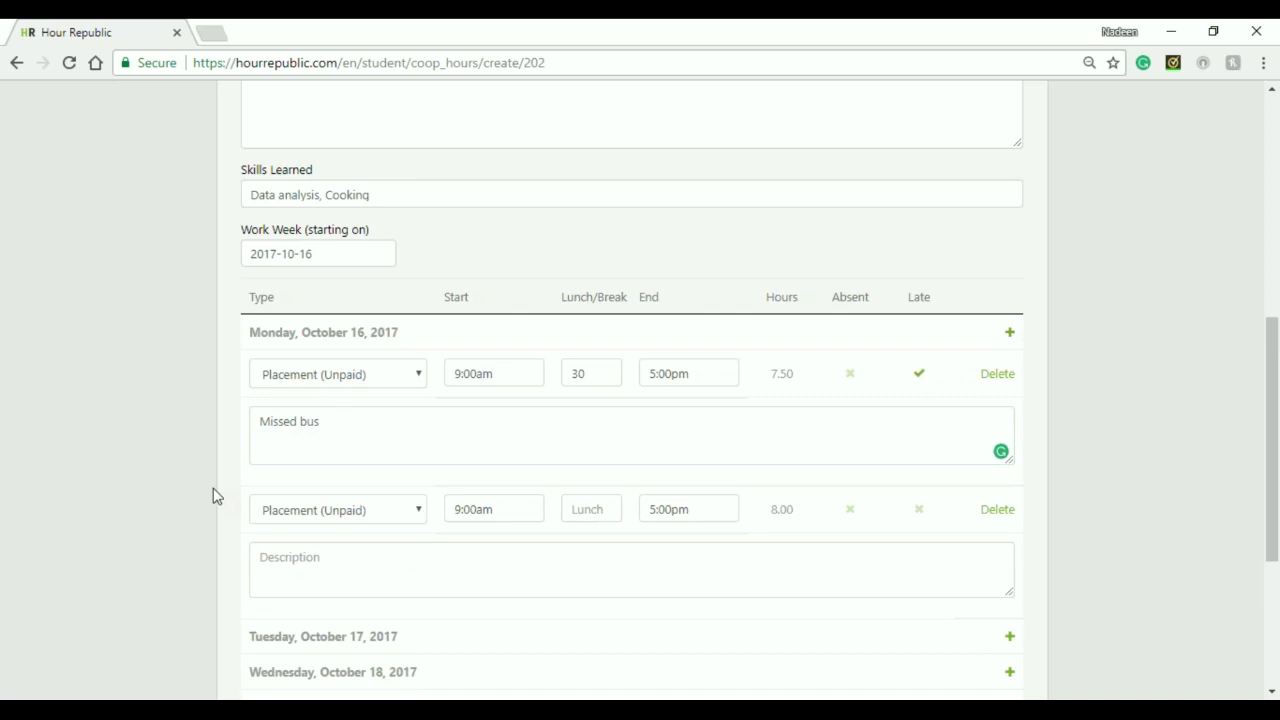
scroll(215, 496, down, 1)
scroll(215, 496, down, 2)
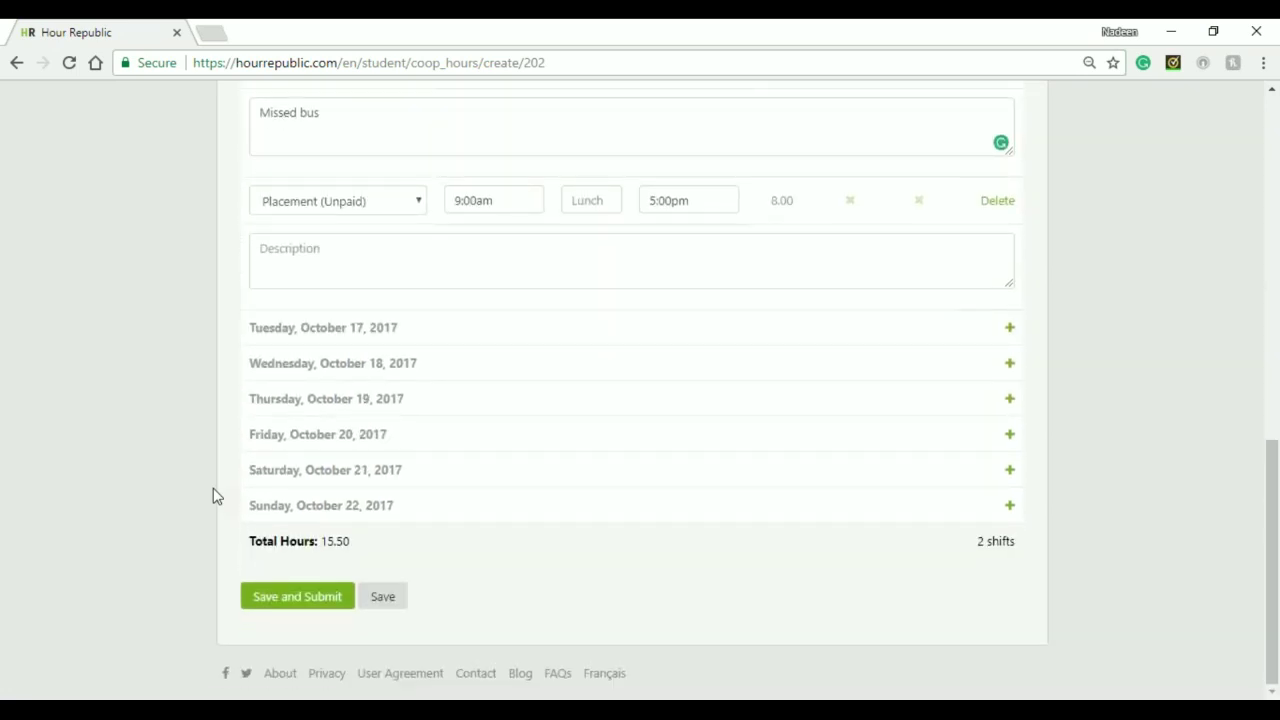
click(297, 596)
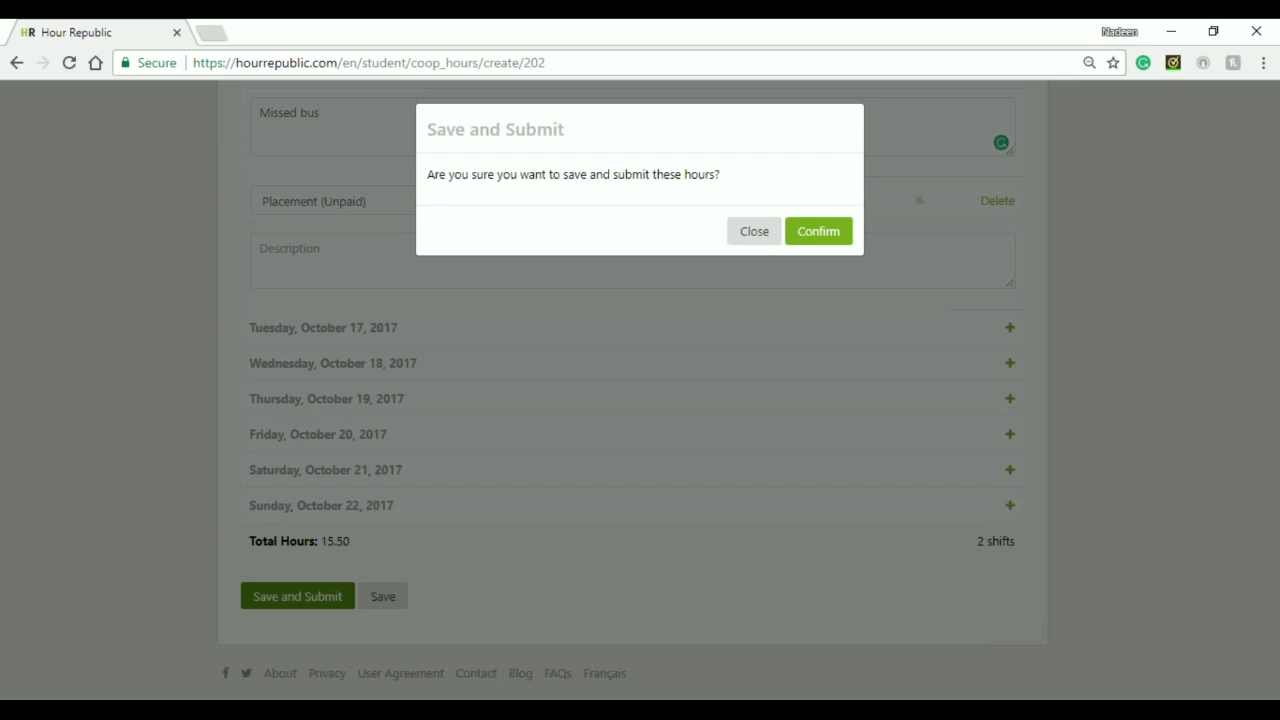
click(746, 236)
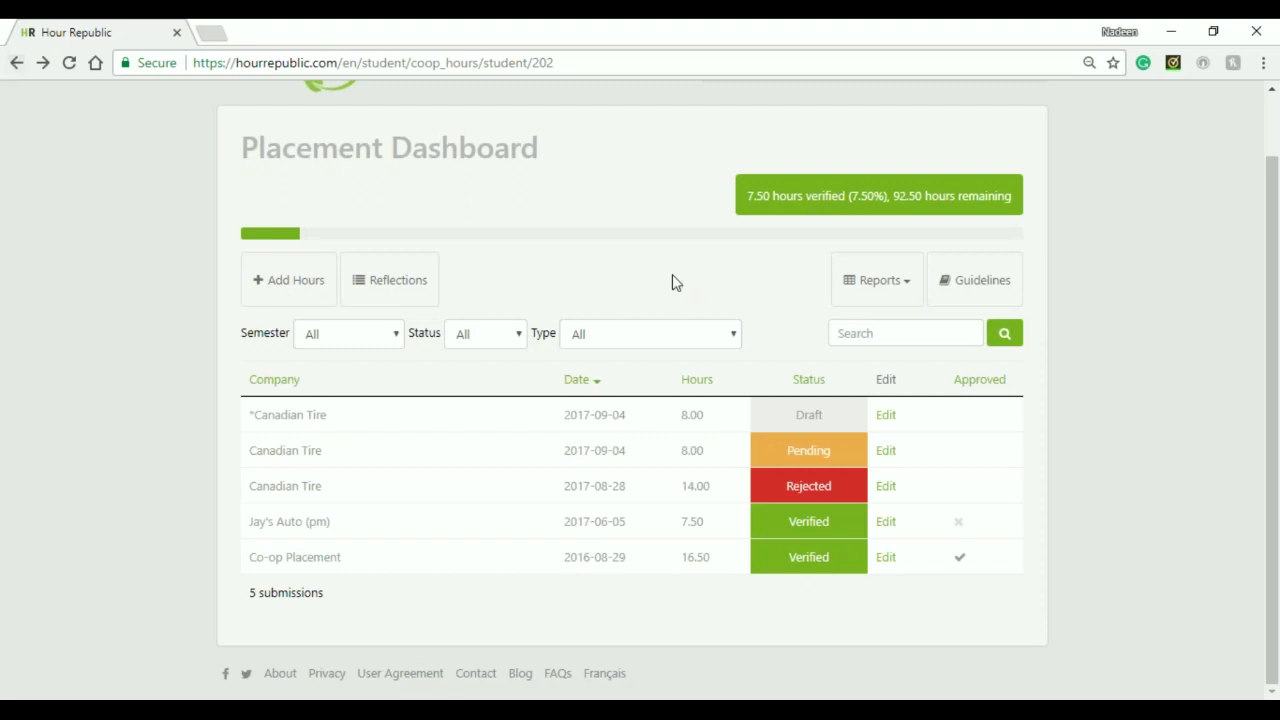
Open the draft Canadian Tire hours from the Placement Dashboard and view their weekly report
click(884, 415)
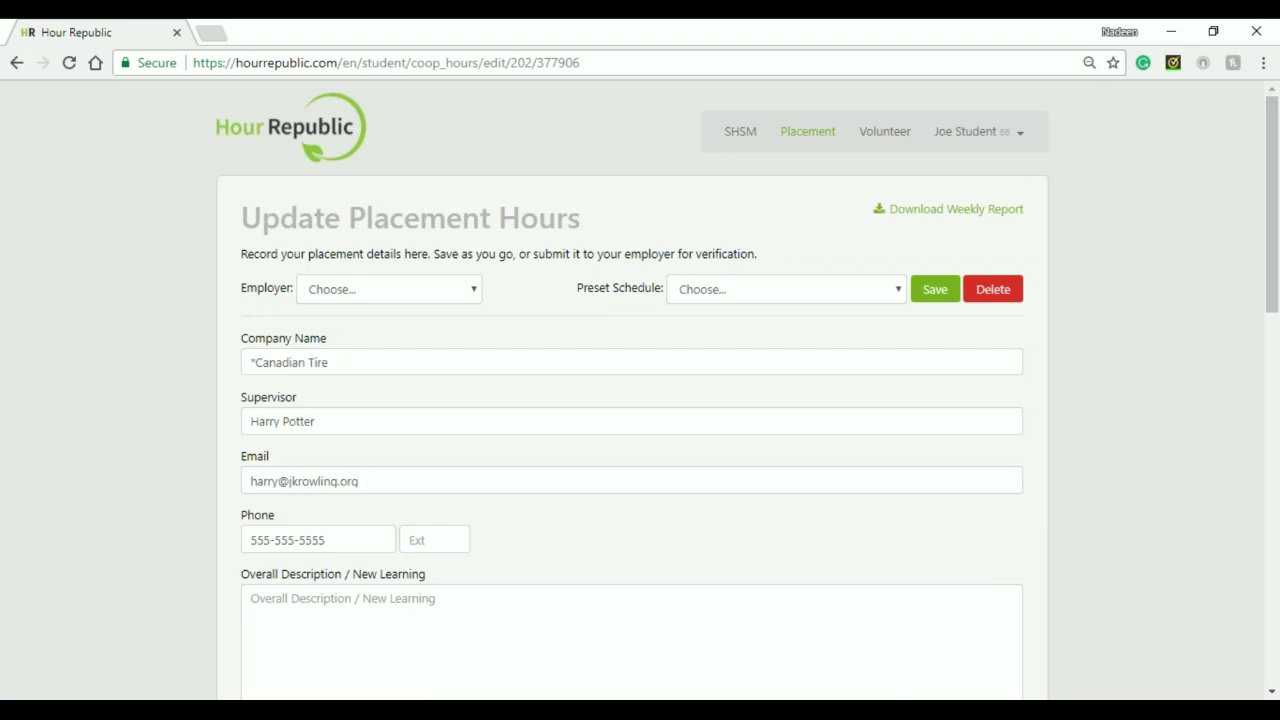
click(955, 209)
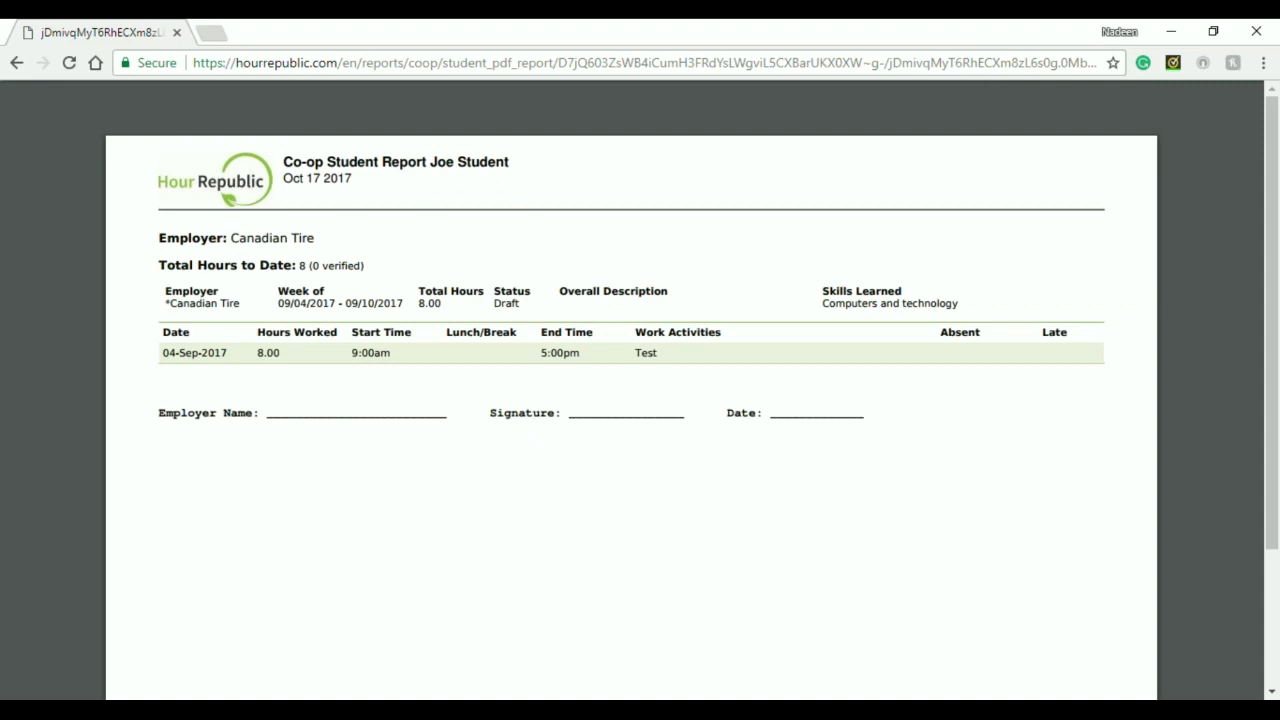
key(alt+Left)
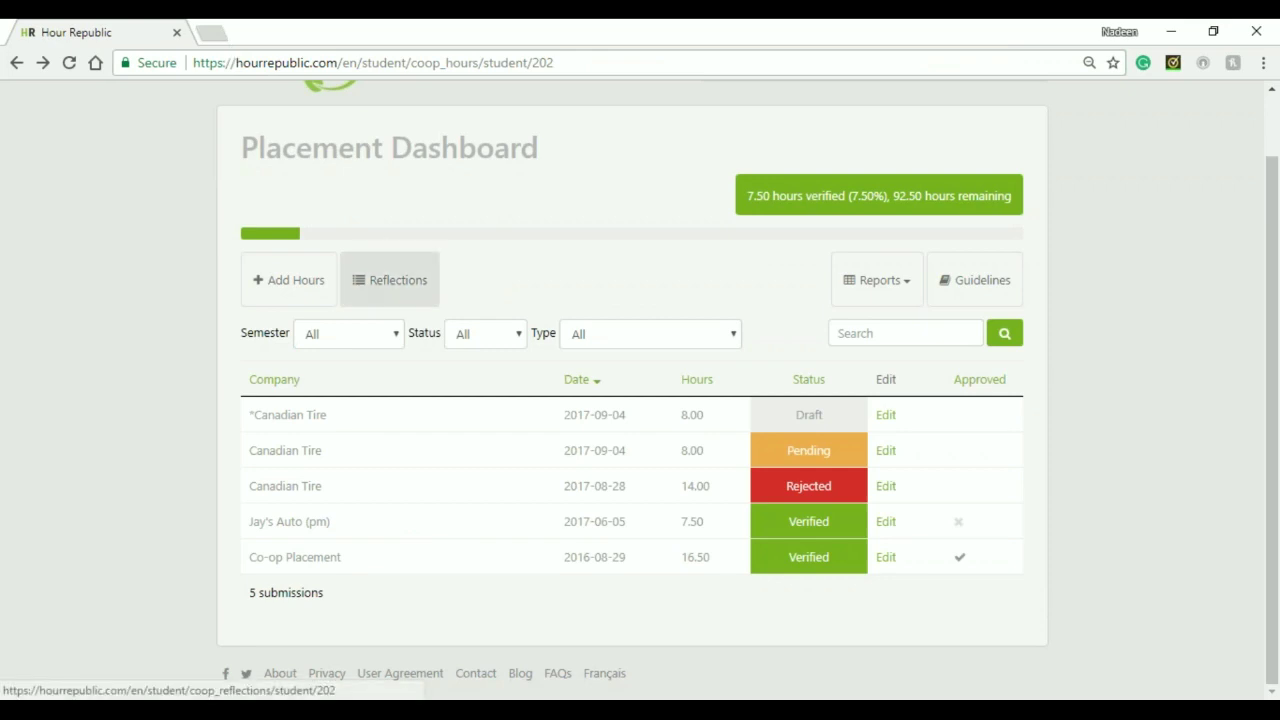
Start a new placement reflection on the topic Week 1: Initiative and examine its questions, reflection field and file upload
click(369, 286)
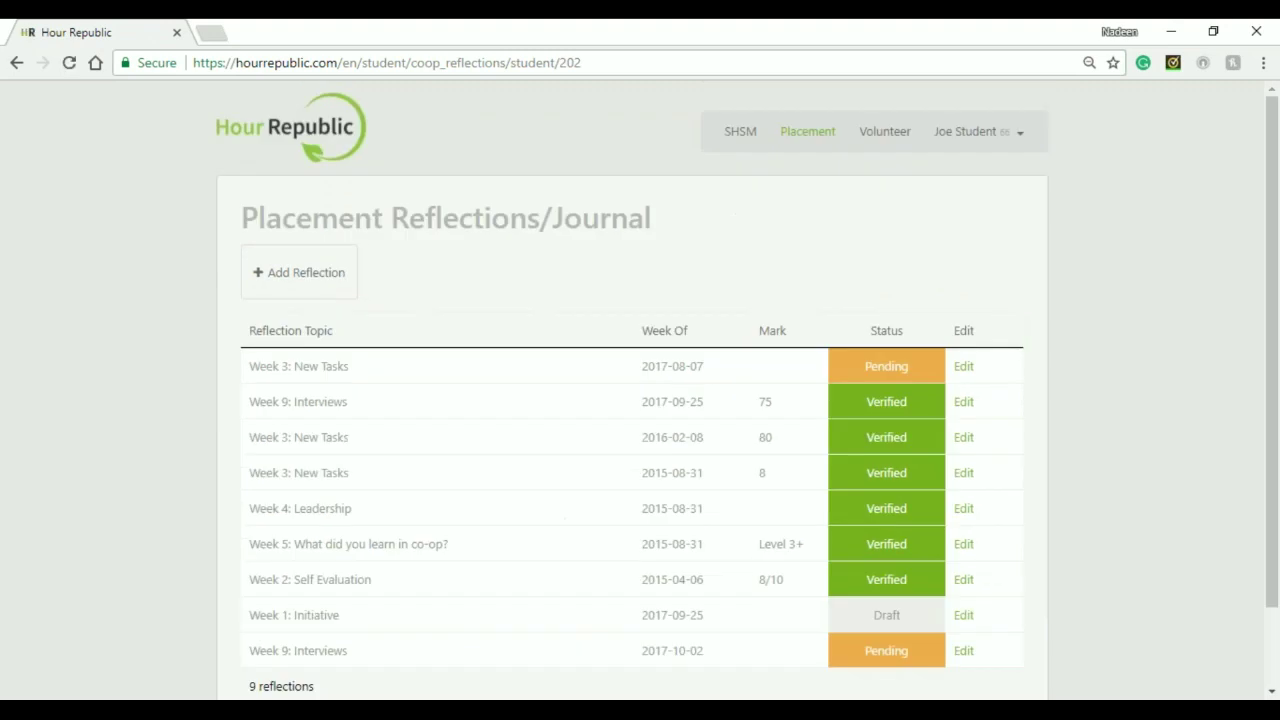
click(340, 283)
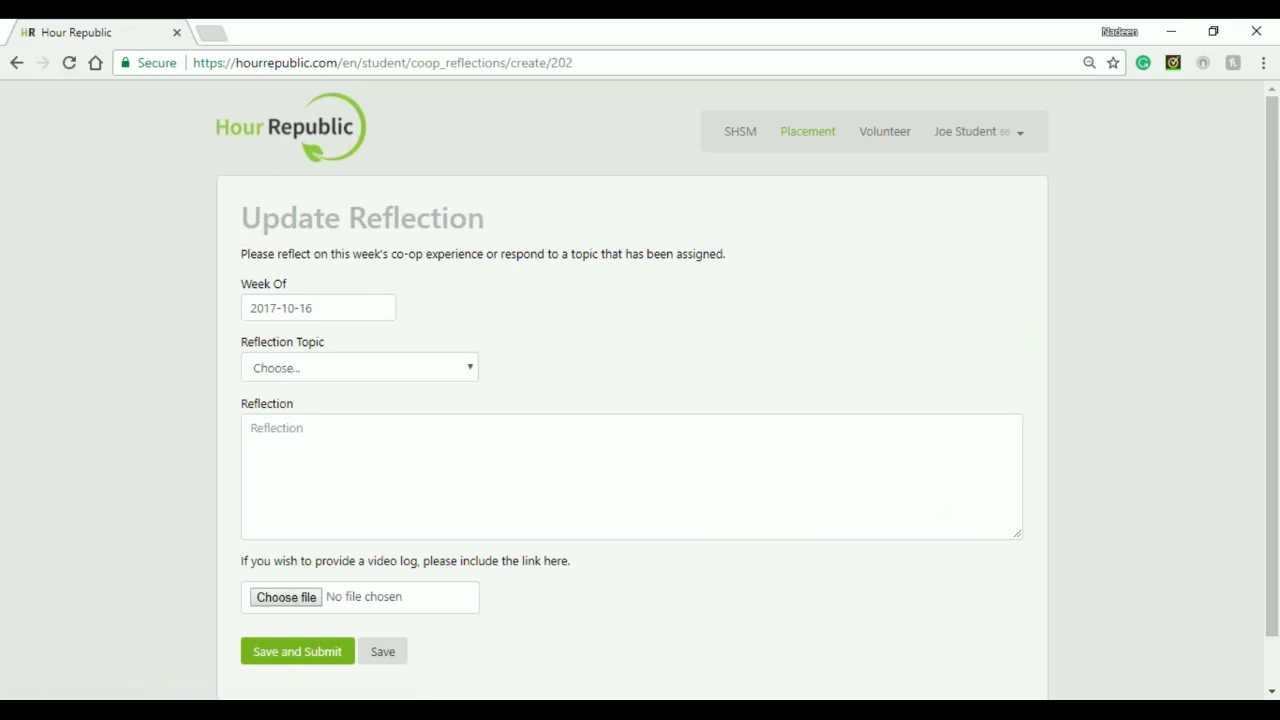
click(320, 368)
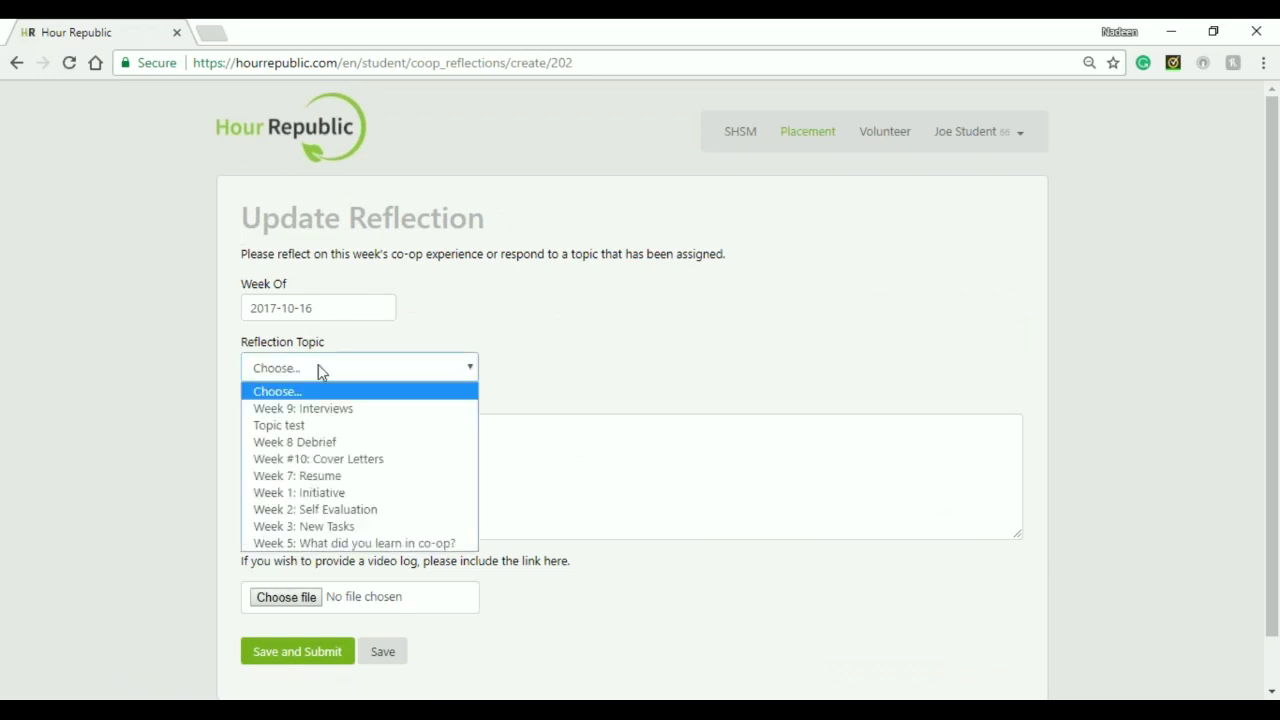
click(322, 492)
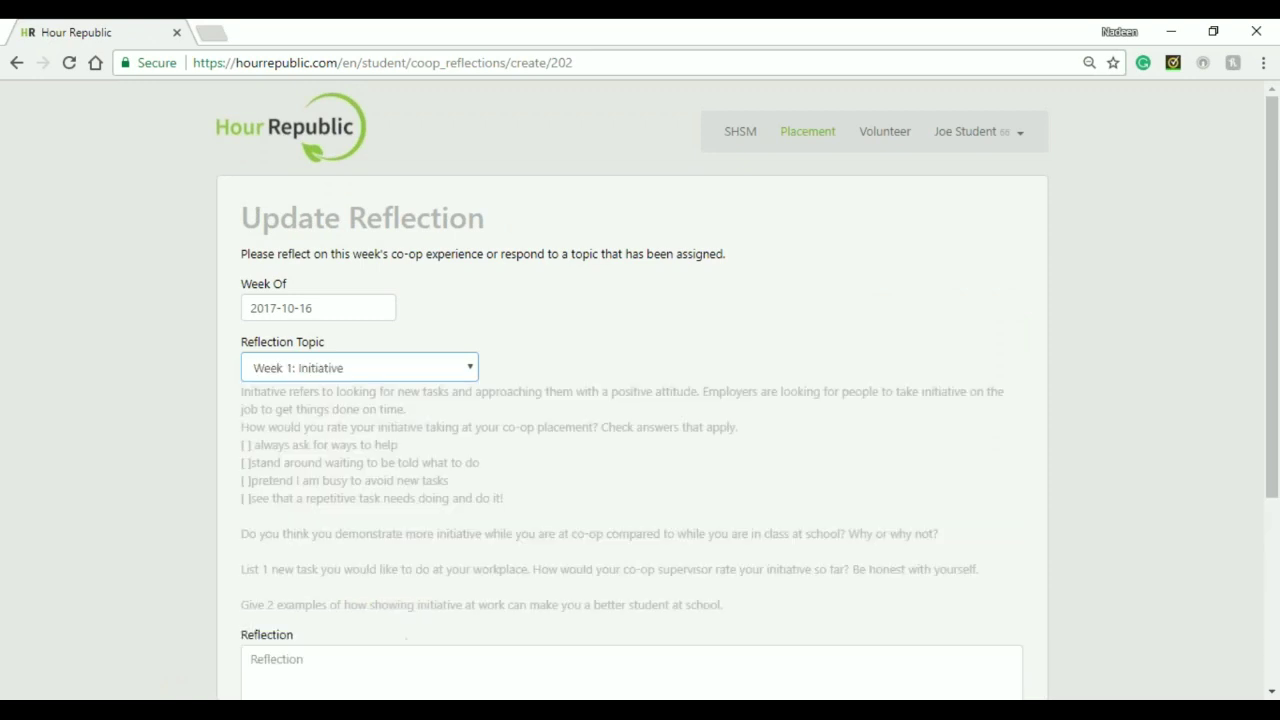
scroll(640, 400, down, 3)
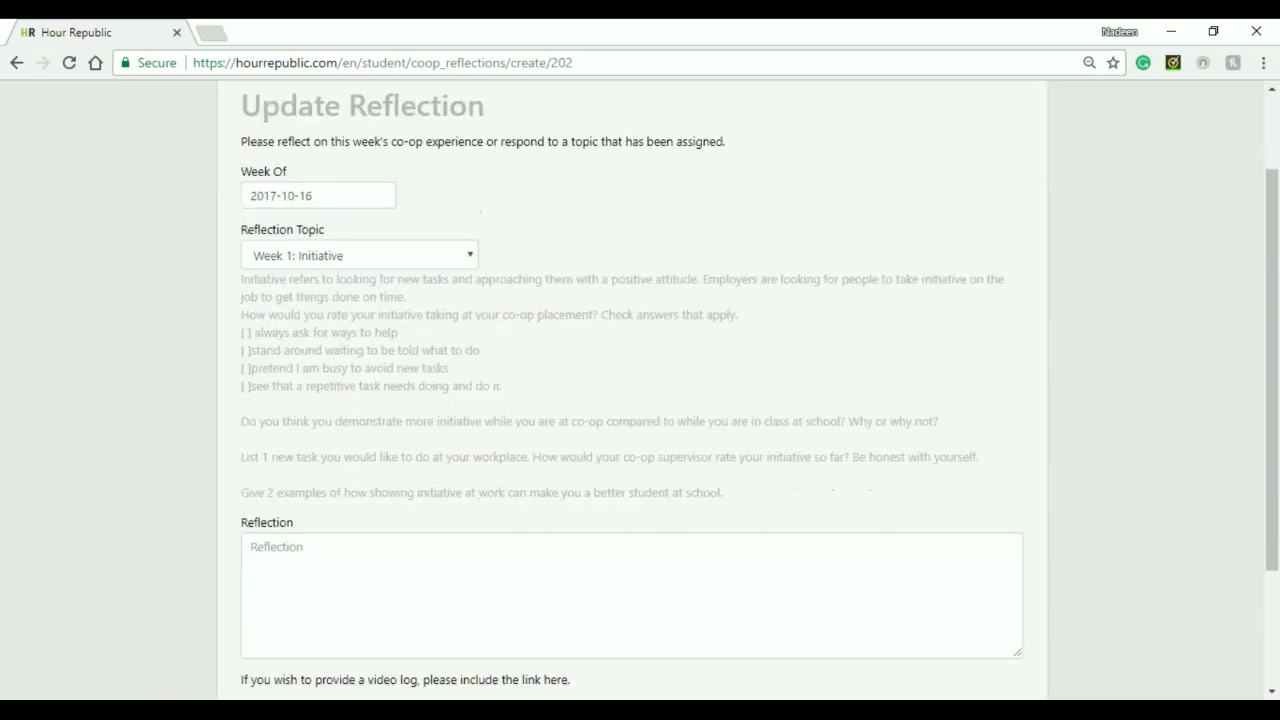
scroll(640, 400, down, 1)
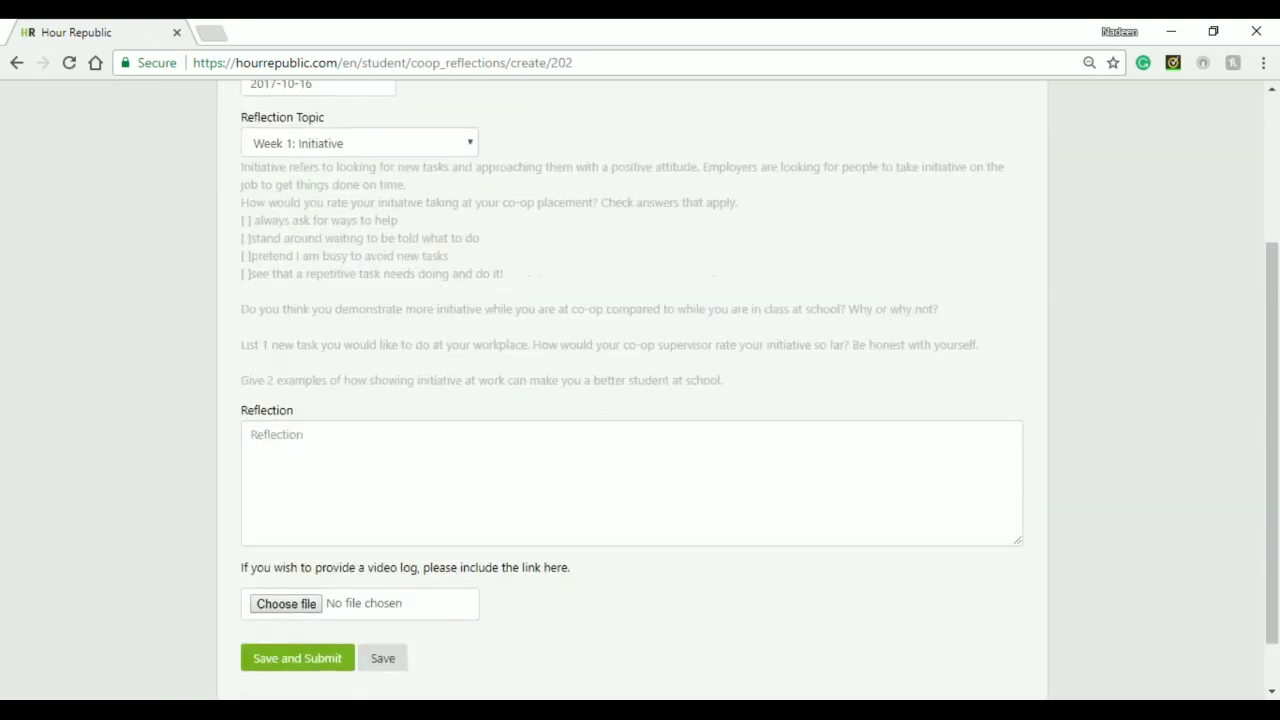
scroll(640, 400, down, 1)
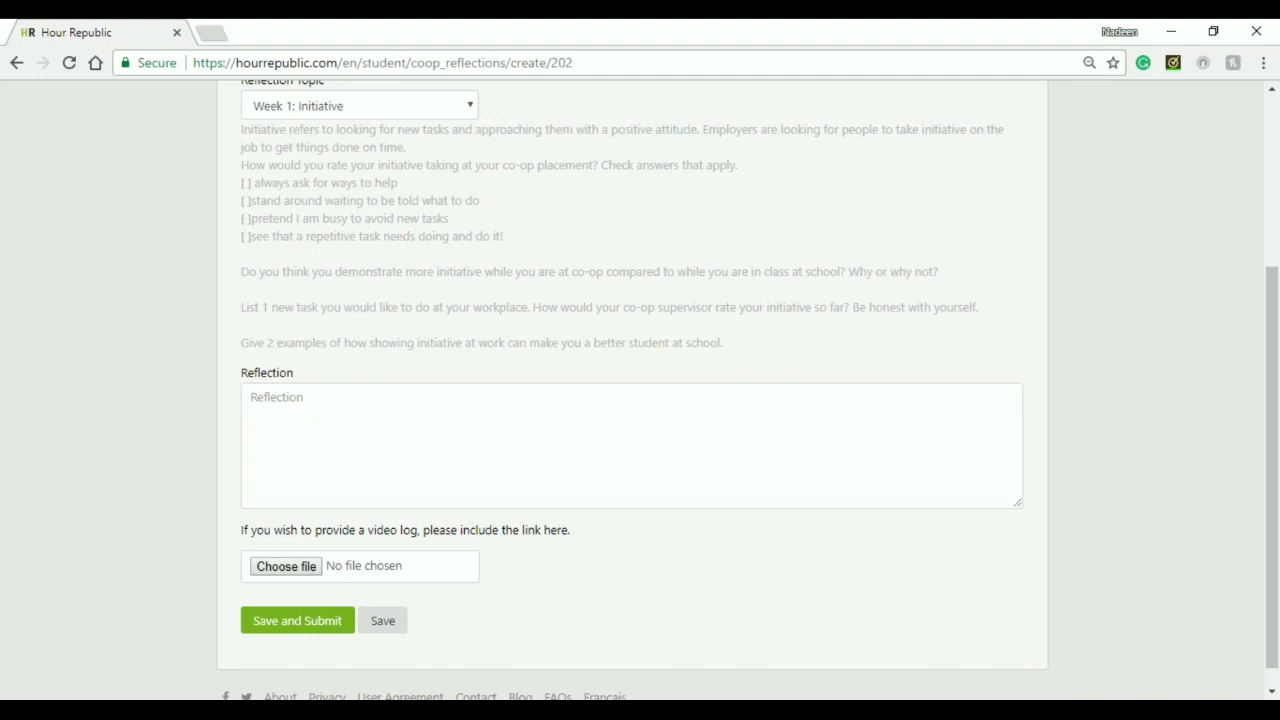
Return to the reflections list and examine the Week 9: Interviews reflection for the week of 2017-09-25
click(17, 73)
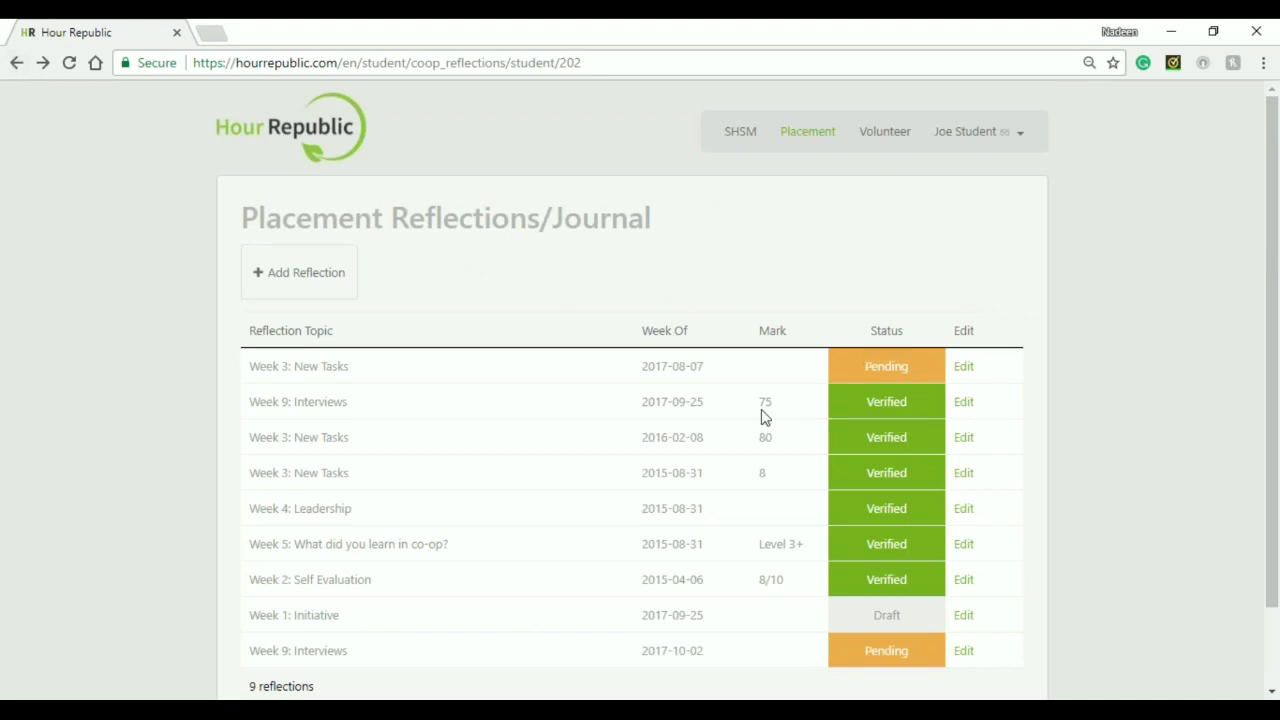
click(963, 402)
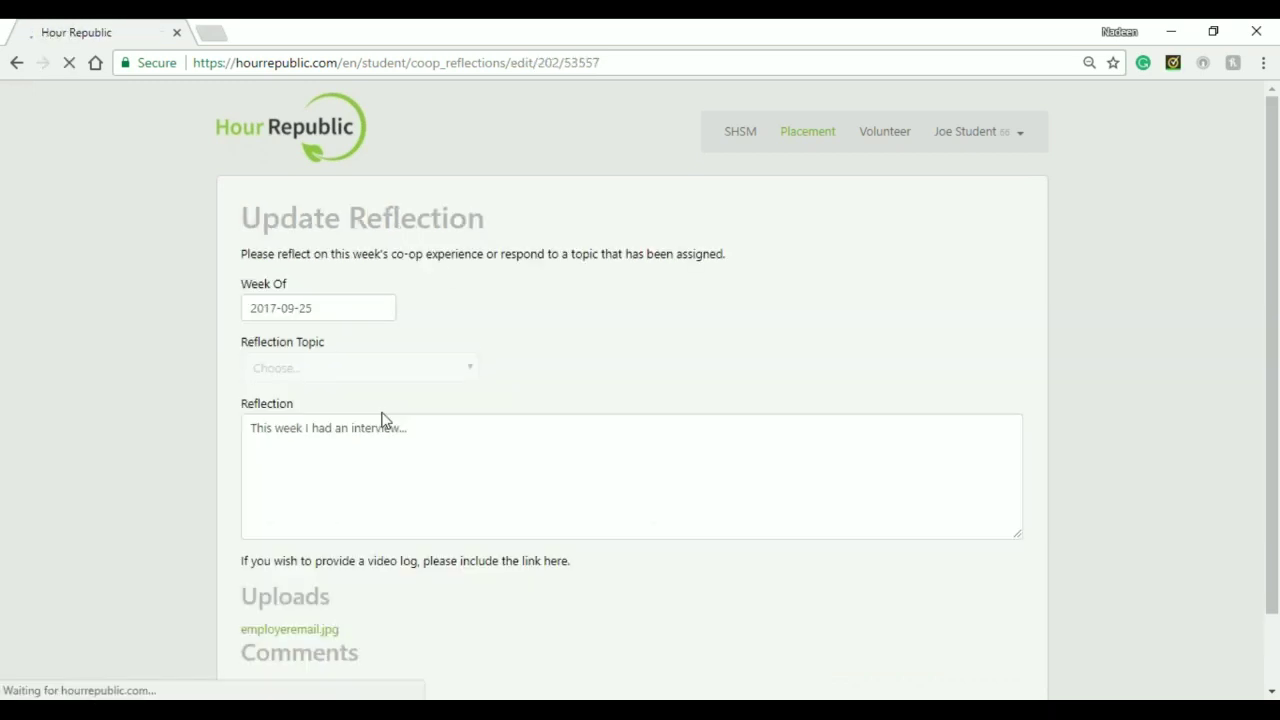
scroll(382, 414, down, 1)
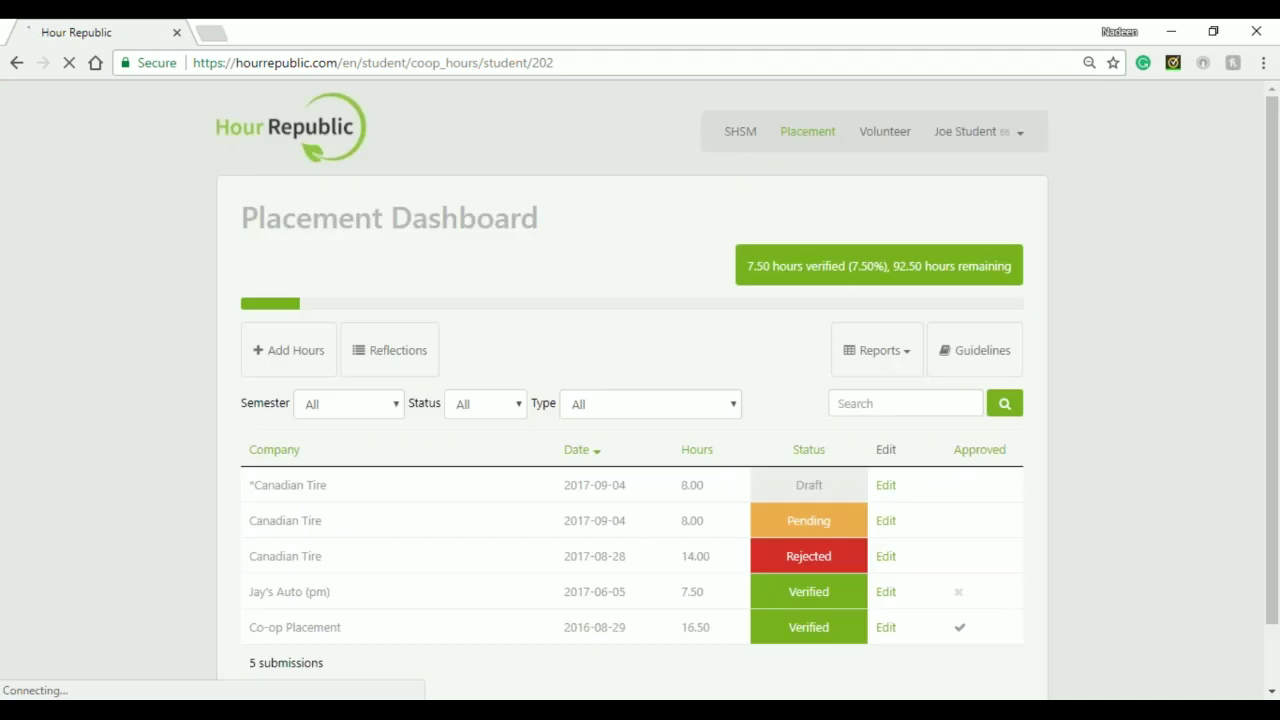
Review the PDF and Excel report types offered on the Placement Dashboard
click(856, 362)
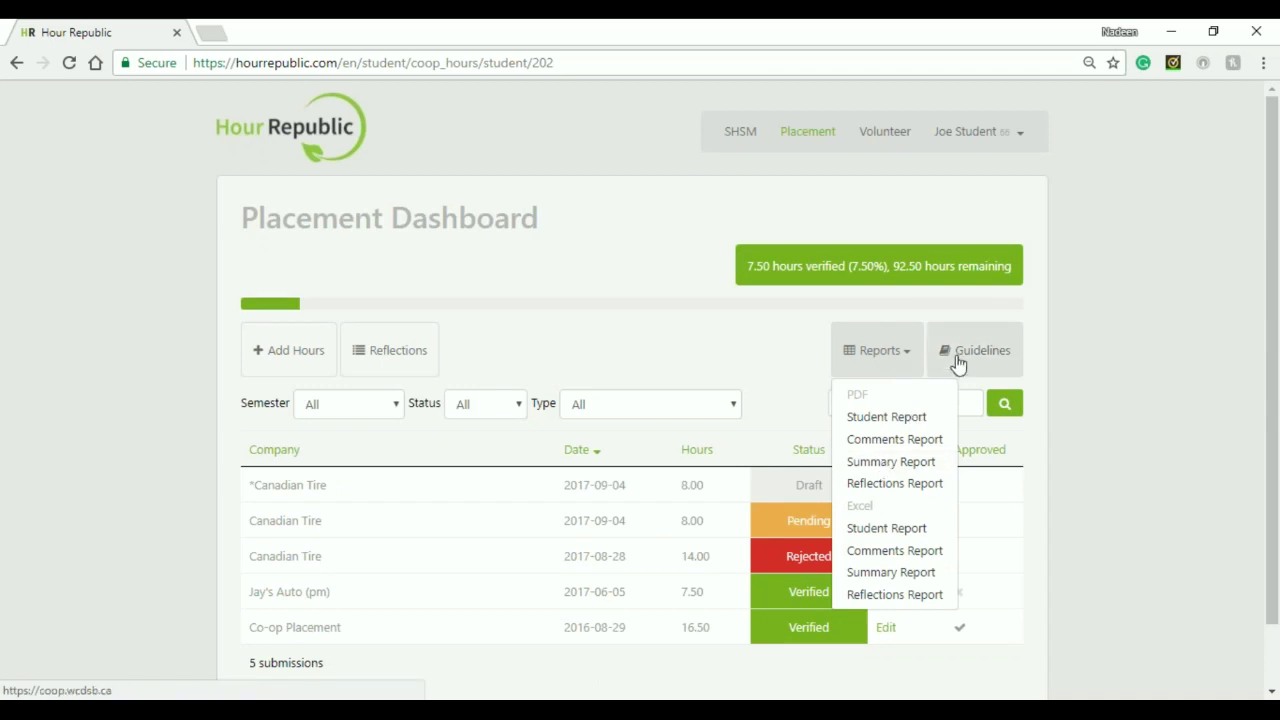
click(1074, 358)
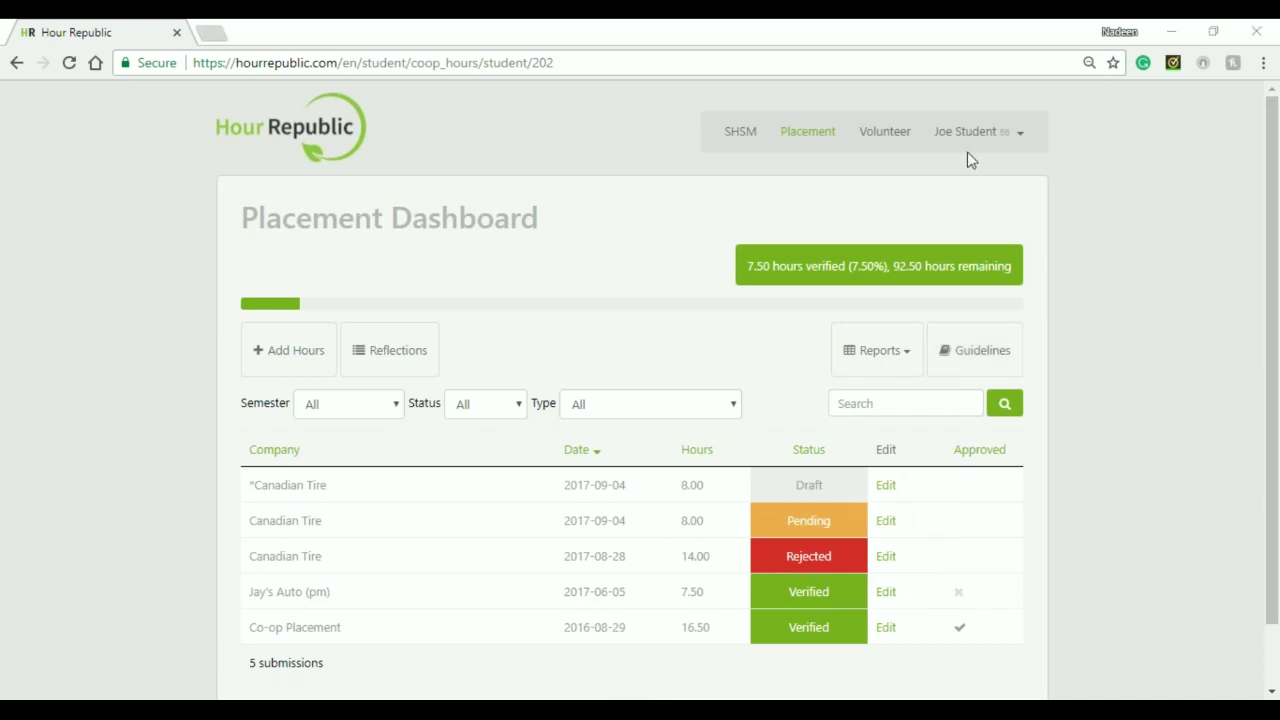
Open the student's message inbox and start a new message to the Co-op Teacher, examining its subject and message fields
click(995, 134)
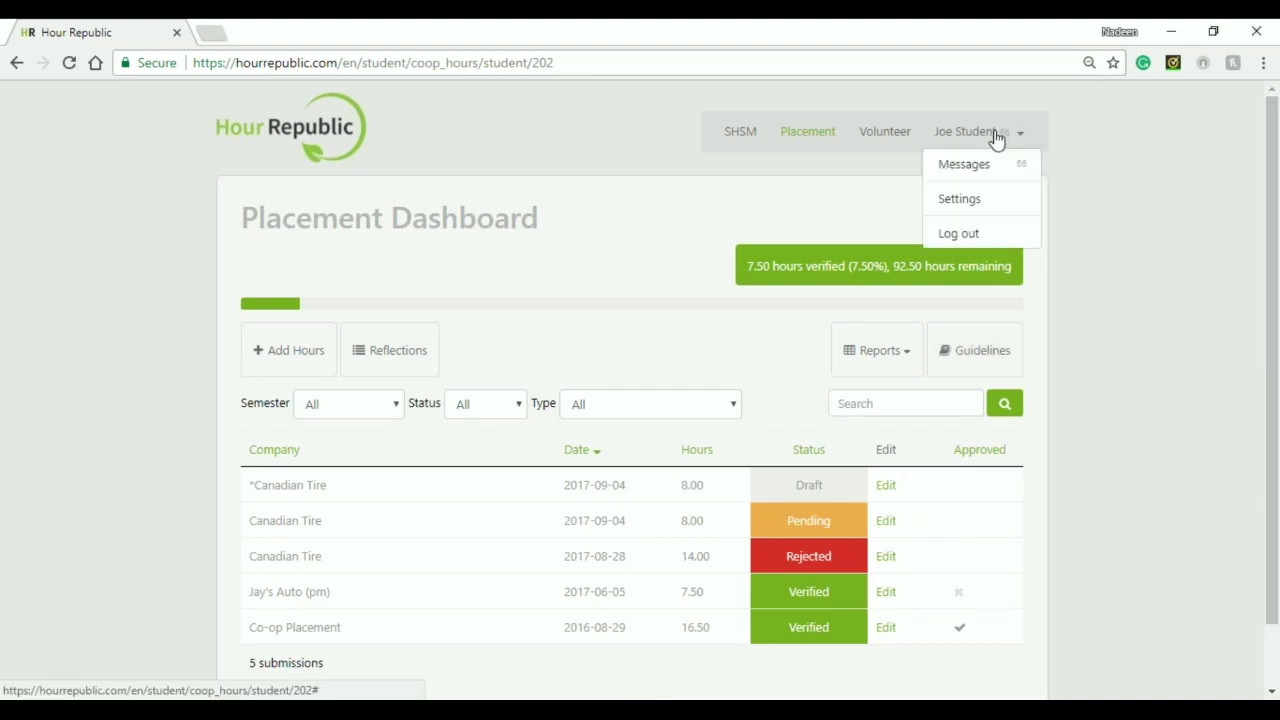
click(985, 172)
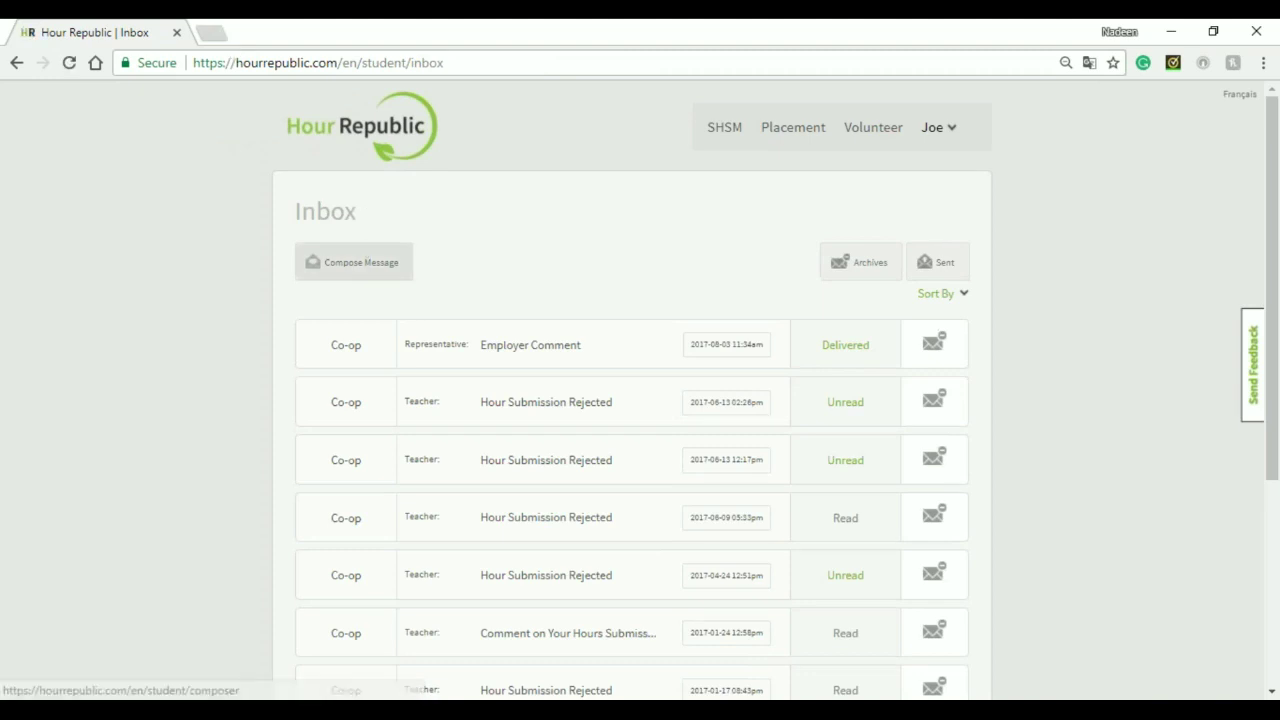
click(360, 260)
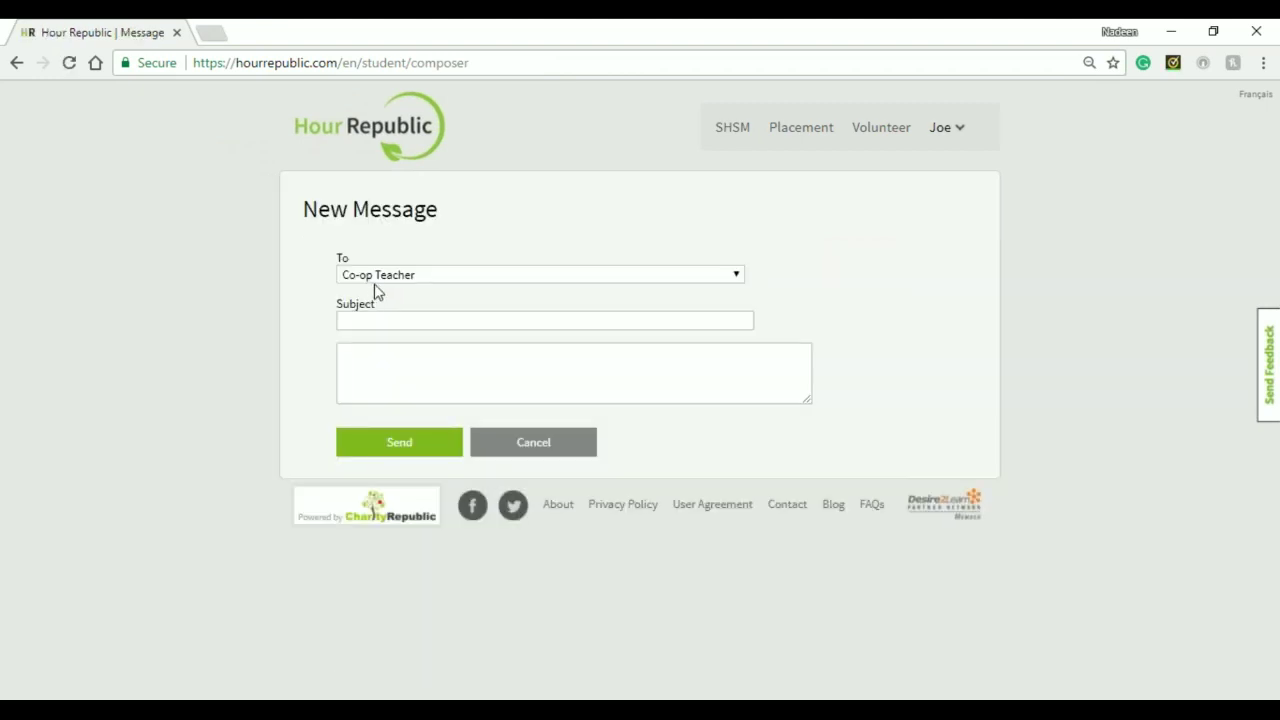
click(374, 316)
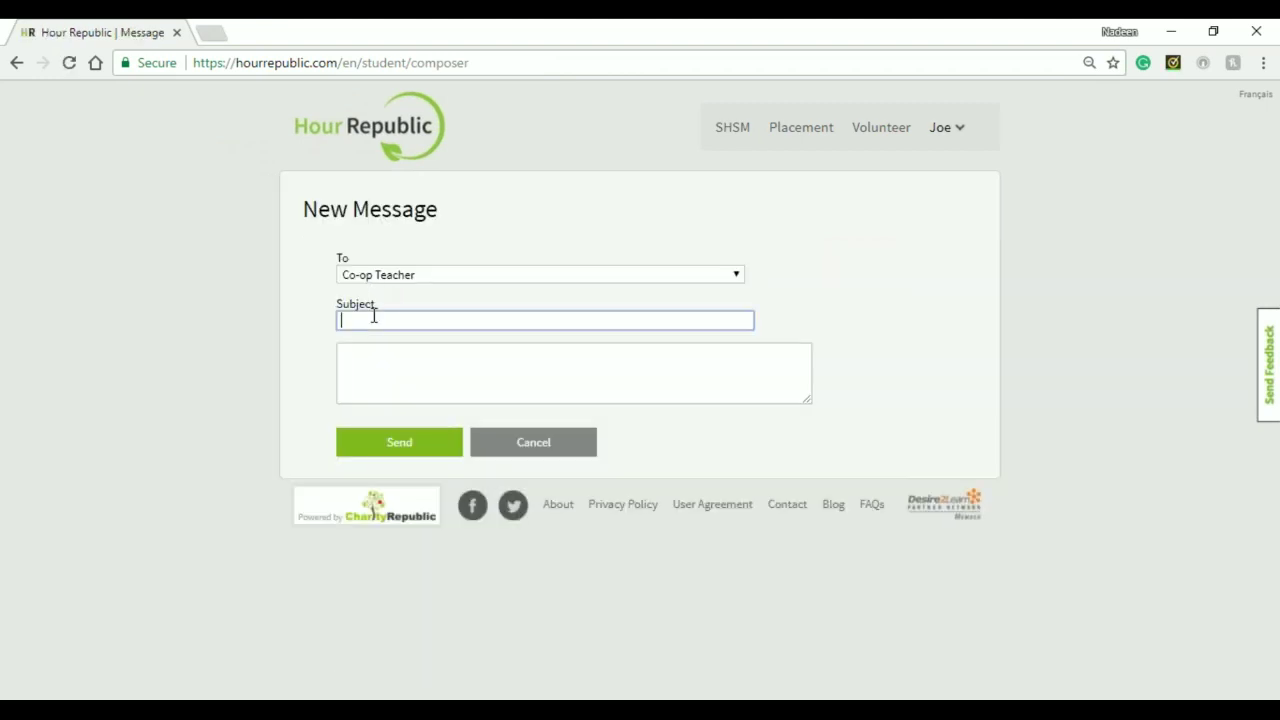
click(371, 344)
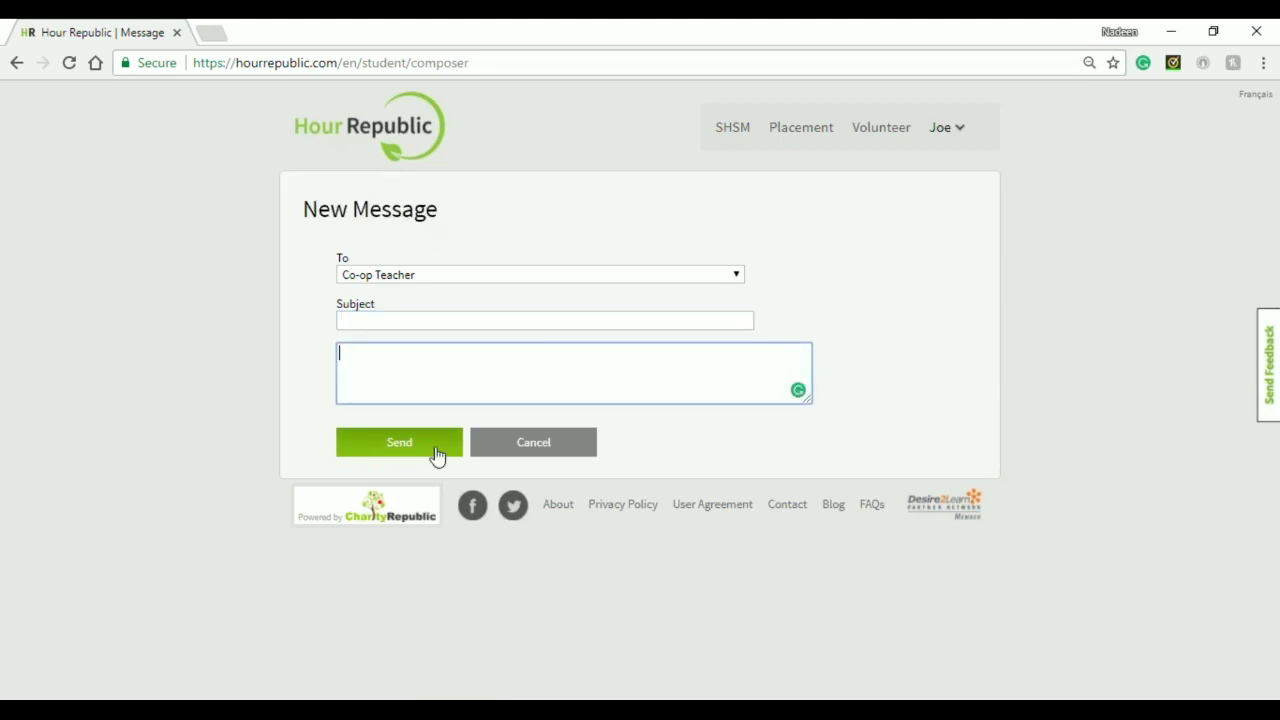
View the rest of the Placement Dashboard down to its Contact and FAQs links
scroll(614, 540, down, 1)
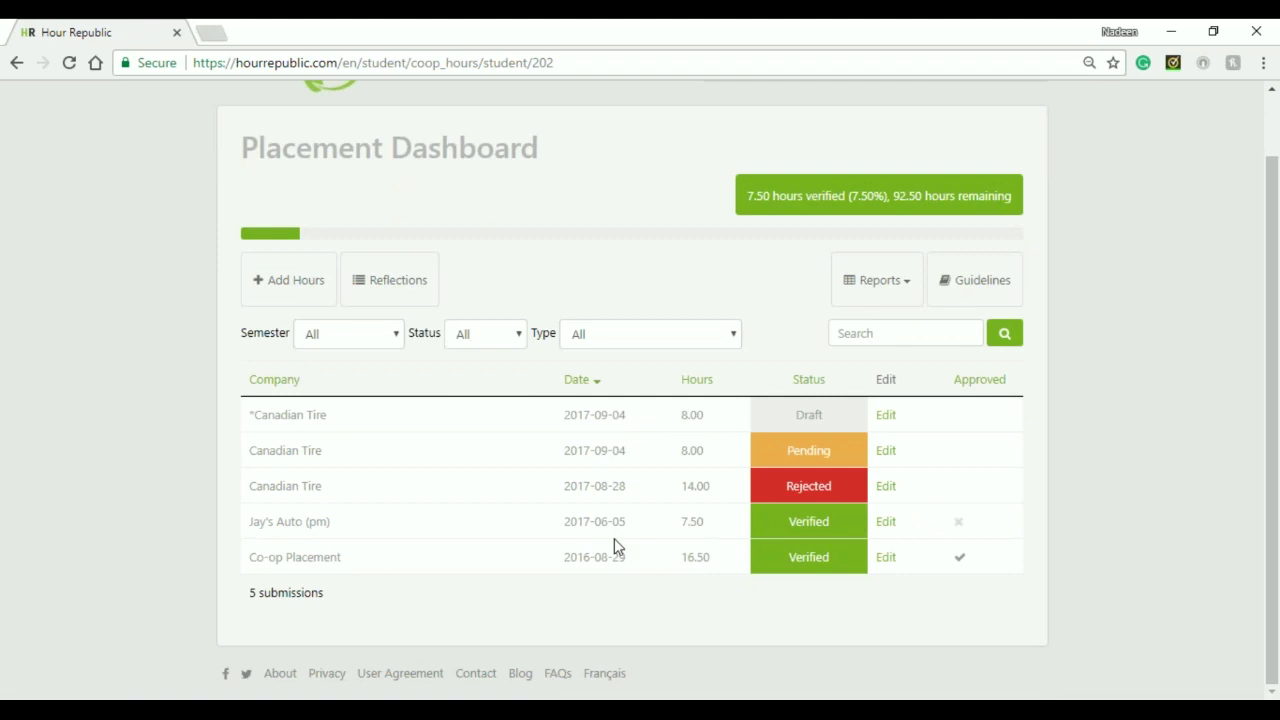